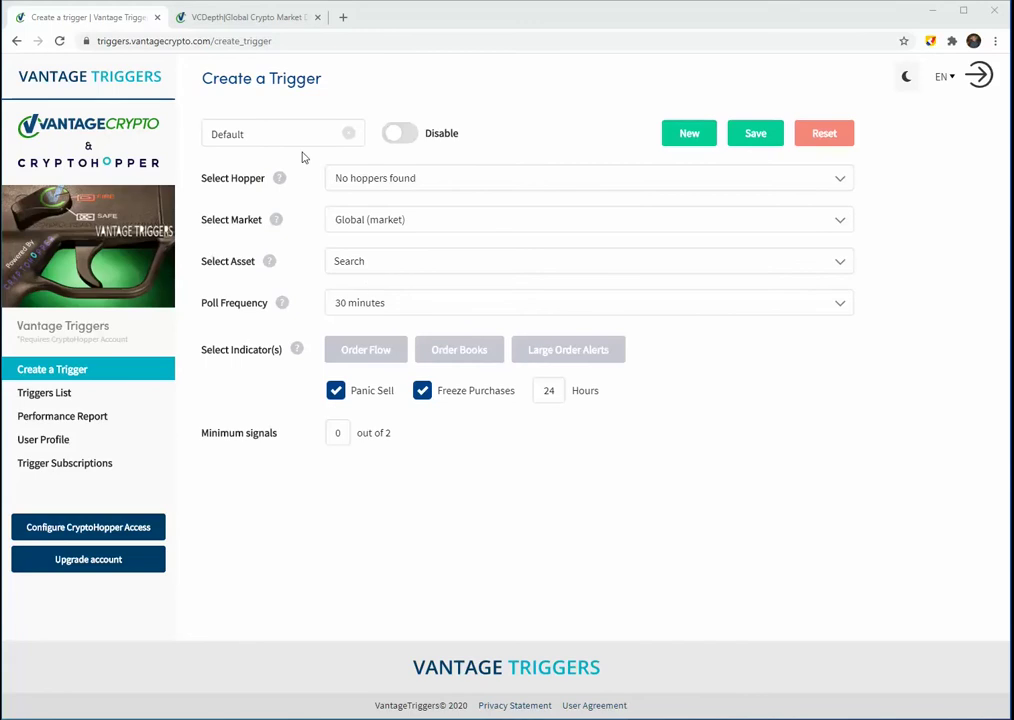
# Highlight the Create a Trigger heading and review the market choices, keeping Global
pyautogui.moveTo(212, 78); pyautogui.dragTo(368, 97)
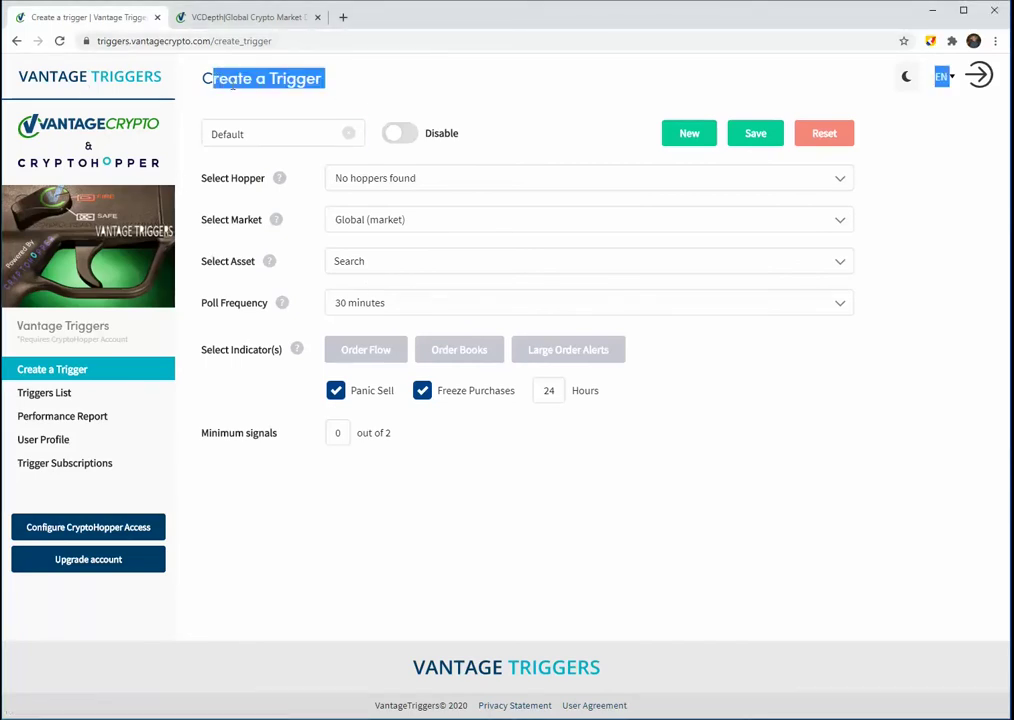
pyautogui.click(333, 325)
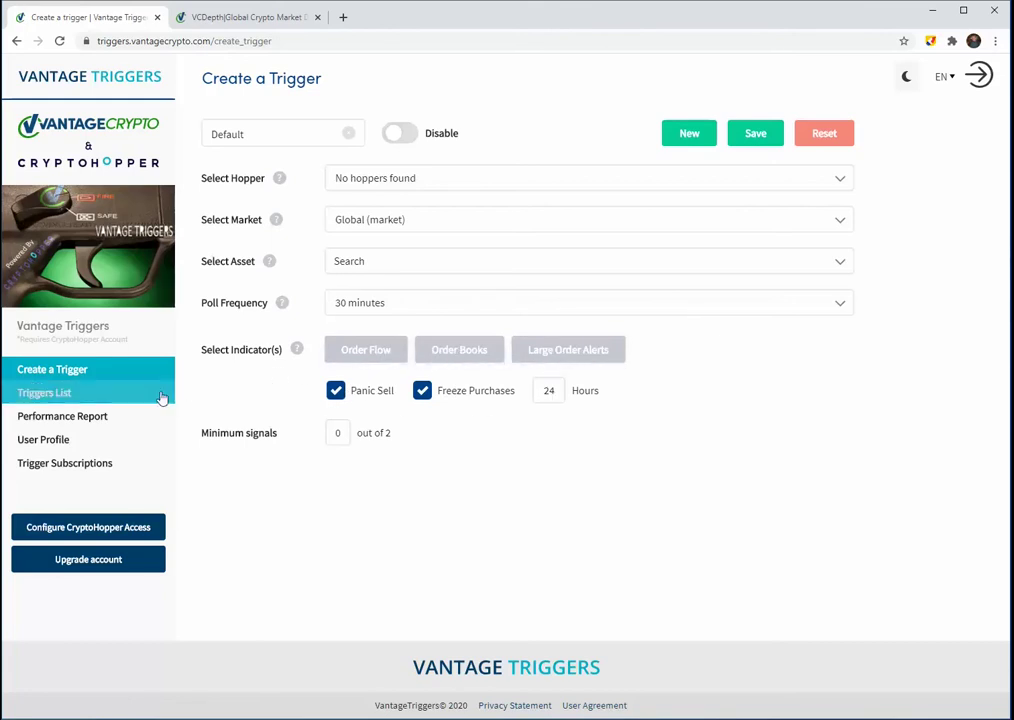
pyautogui.click(369, 219)
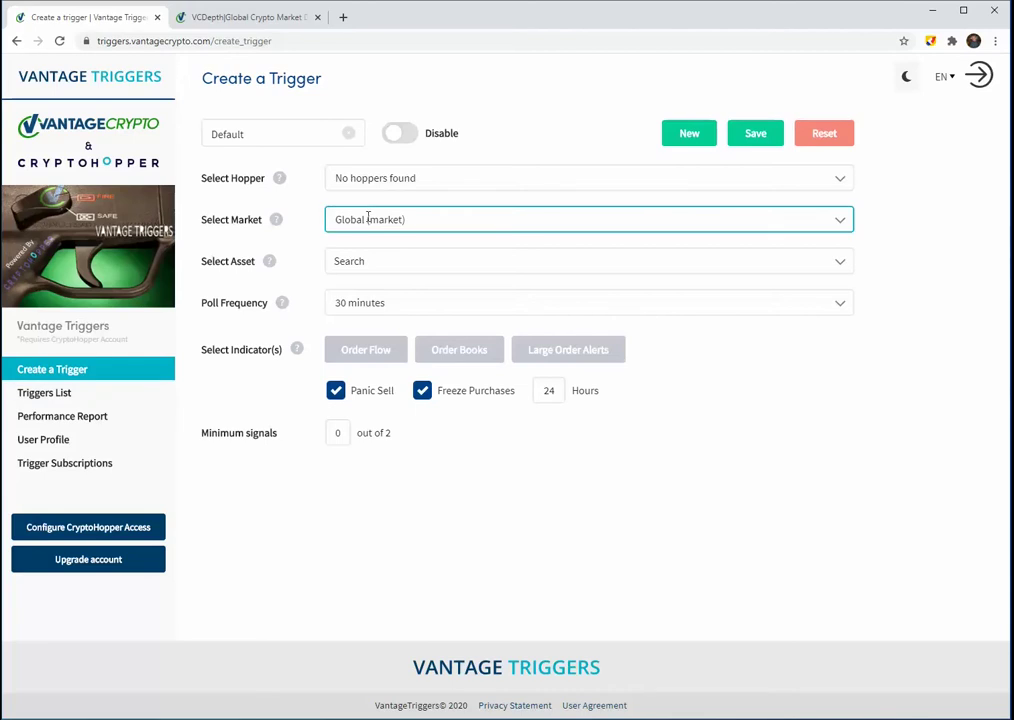
pyautogui.click(287, 224)
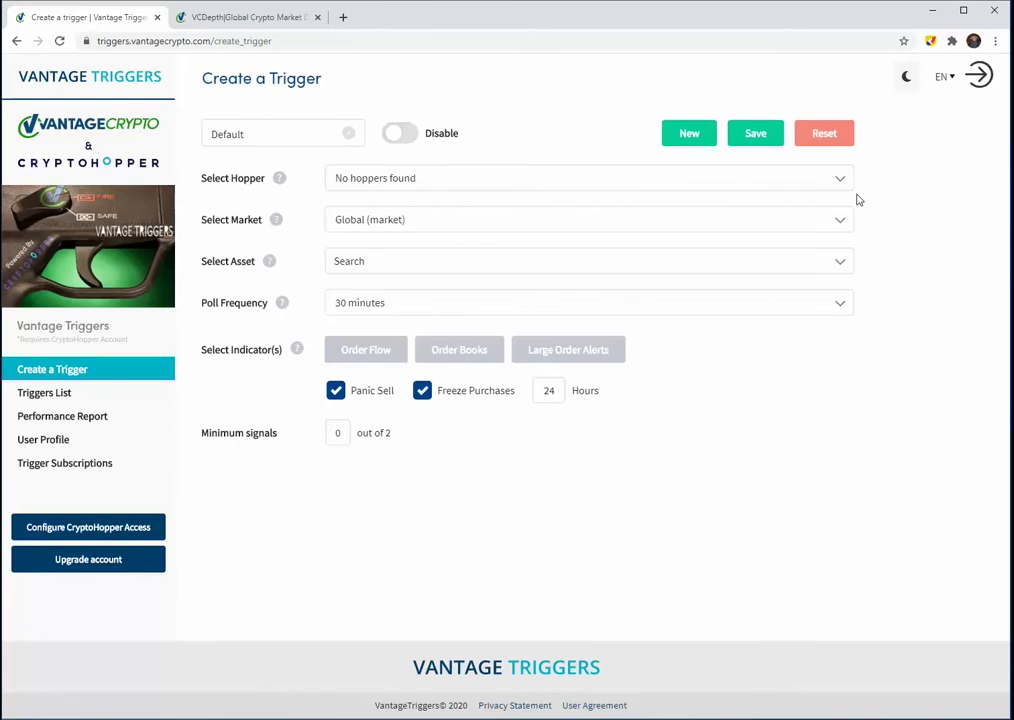
# Switch to VCDepth's Global Markets dashboard, highlighting its address, heading and summary figures
pyautogui.click(228, 17)
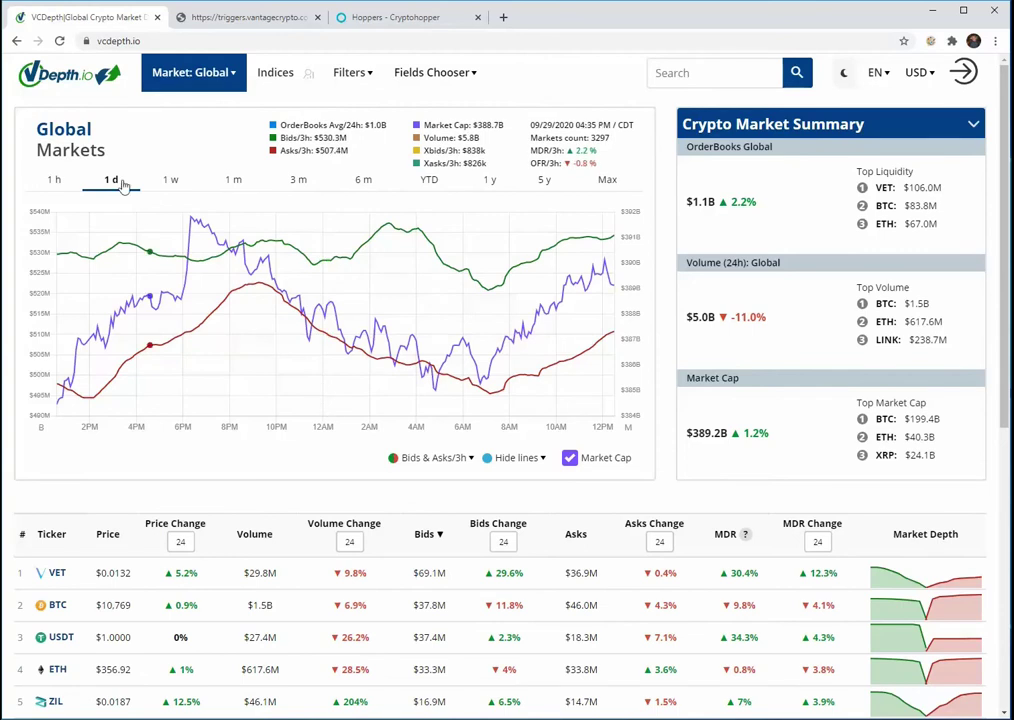
pyautogui.click(118, 40)
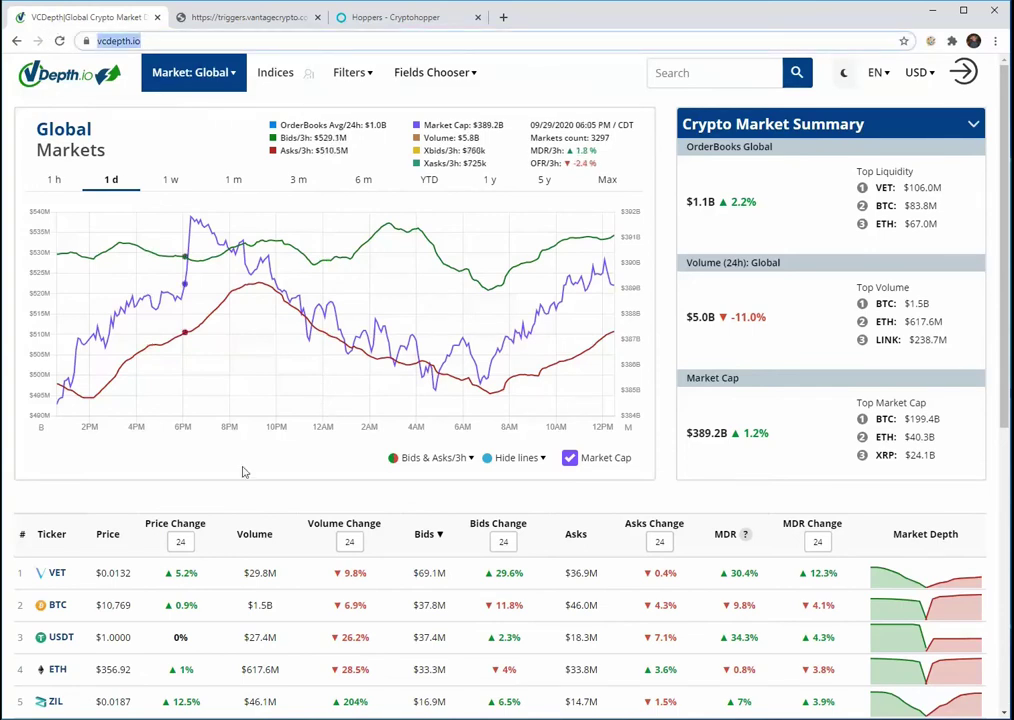
pyautogui.click(407, 497)
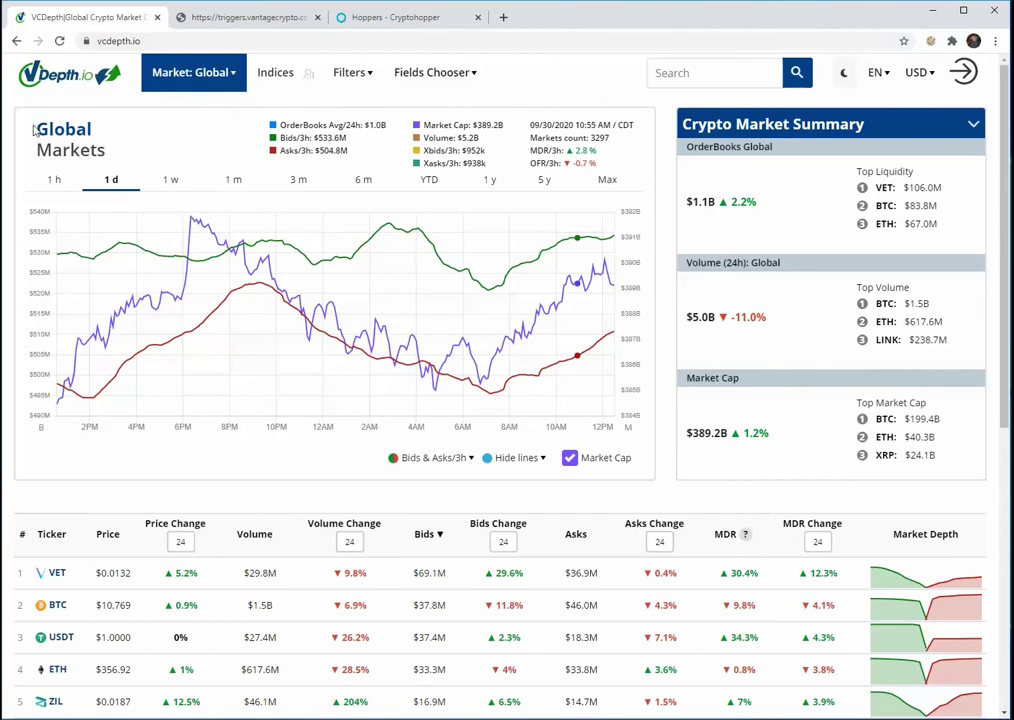
pyautogui.moveTo(33, 129); pyautogui.dragTo(113, 150)
pyautogui.moveTo(758, 201); pyautogui.dragTo(750, 421)
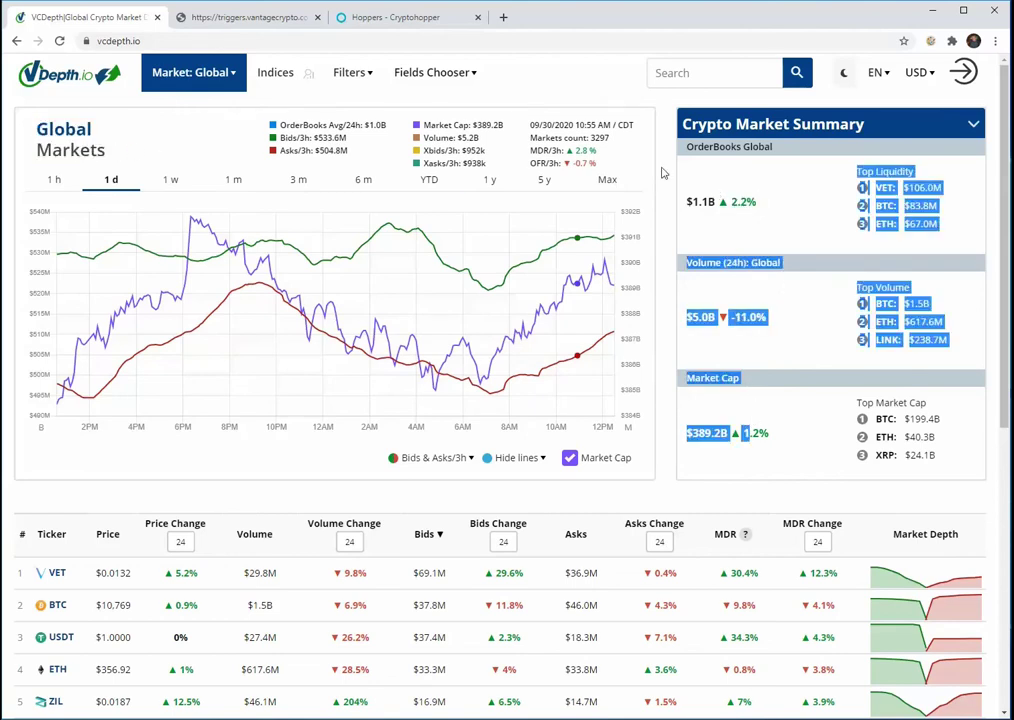
pyautogui.click(730, 182)
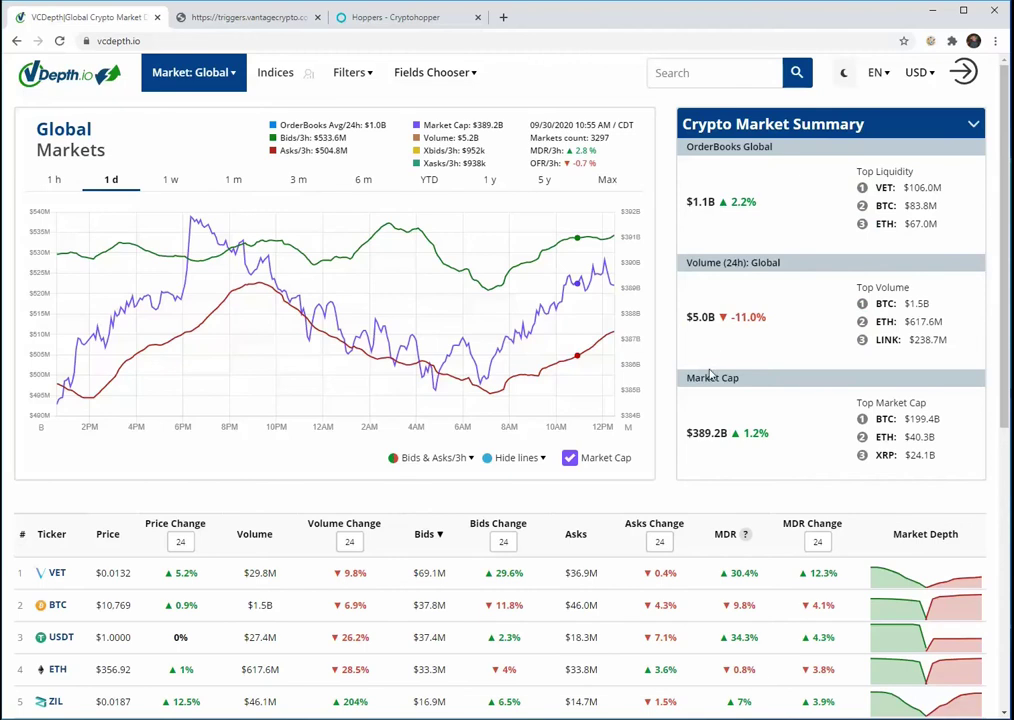
# Plot the OrderBooks Avg/24h line, then the MDR/3h series, on the Global Markets chart
pyautogui.click(472, 458)
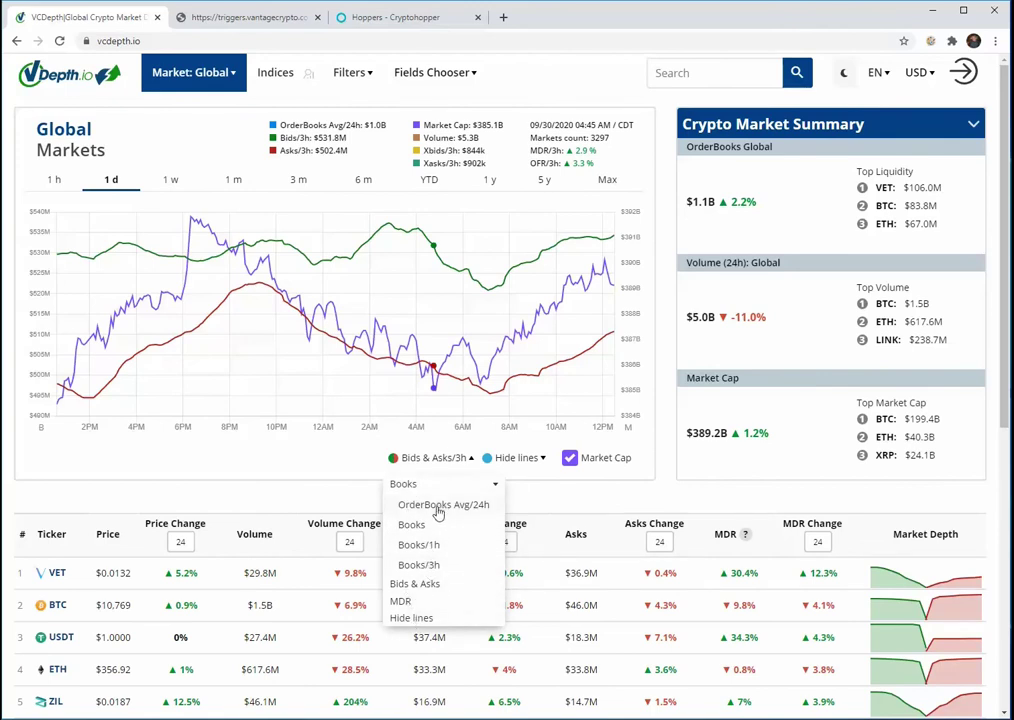
pyautogui.click(437, 507)
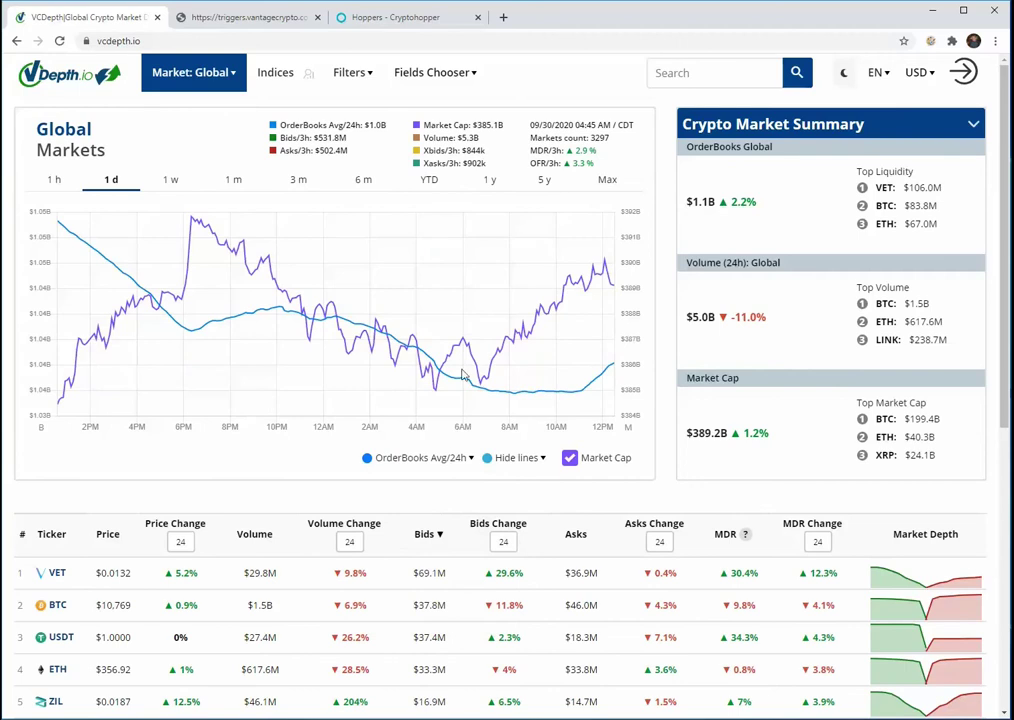
pyautogui.click(471, 460)
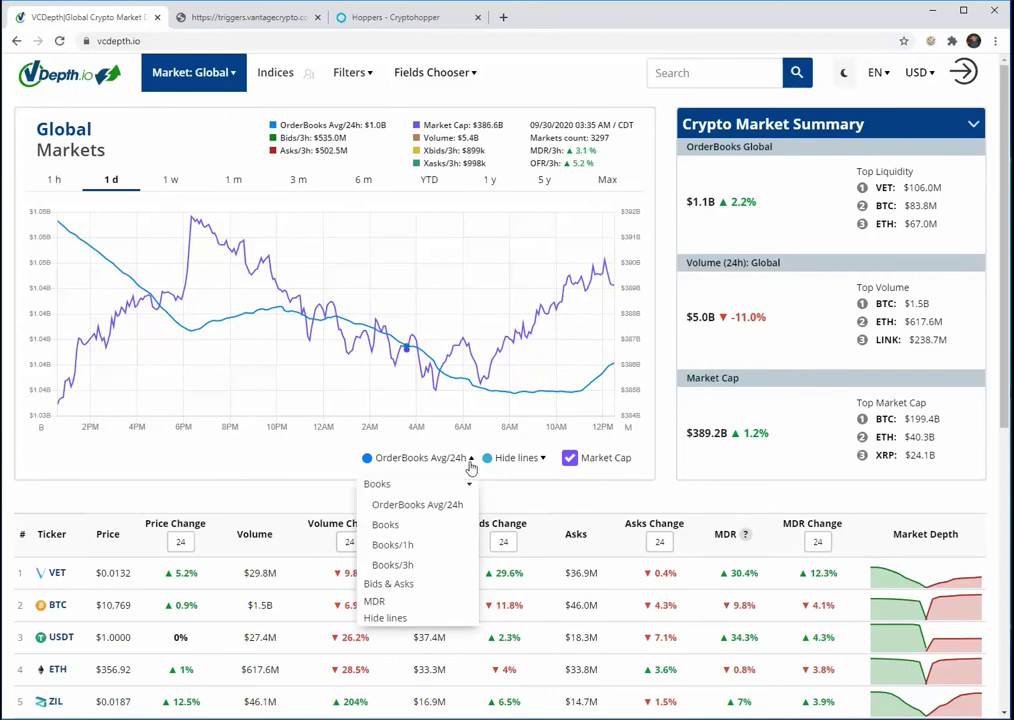
pyautogui.click(409, 585)
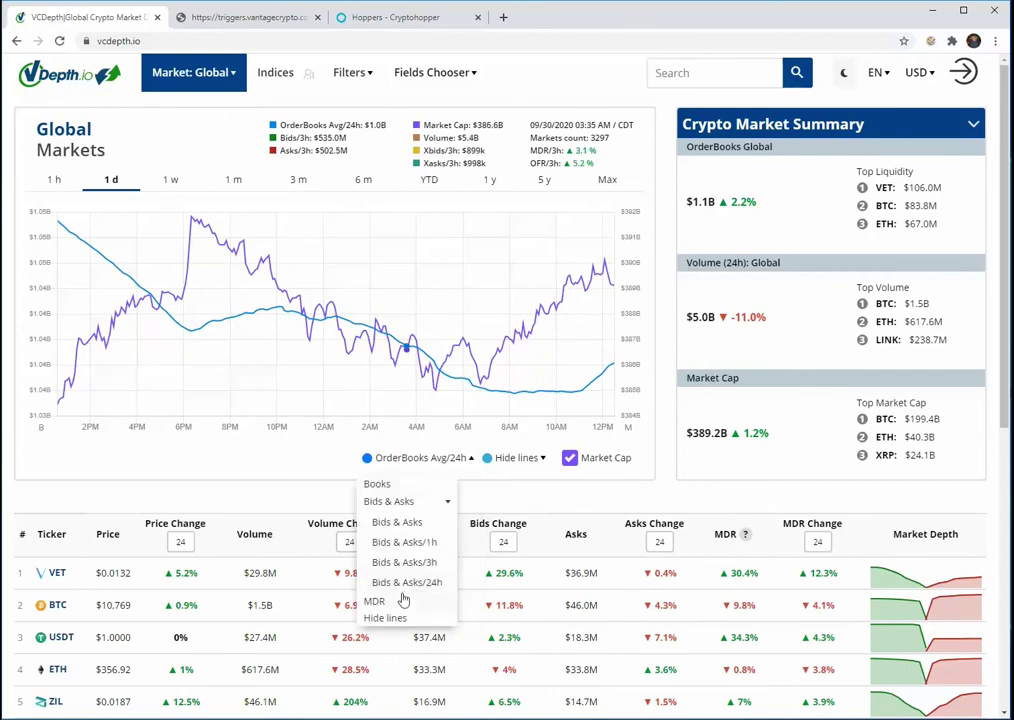
pyautogui.click(403, 601)
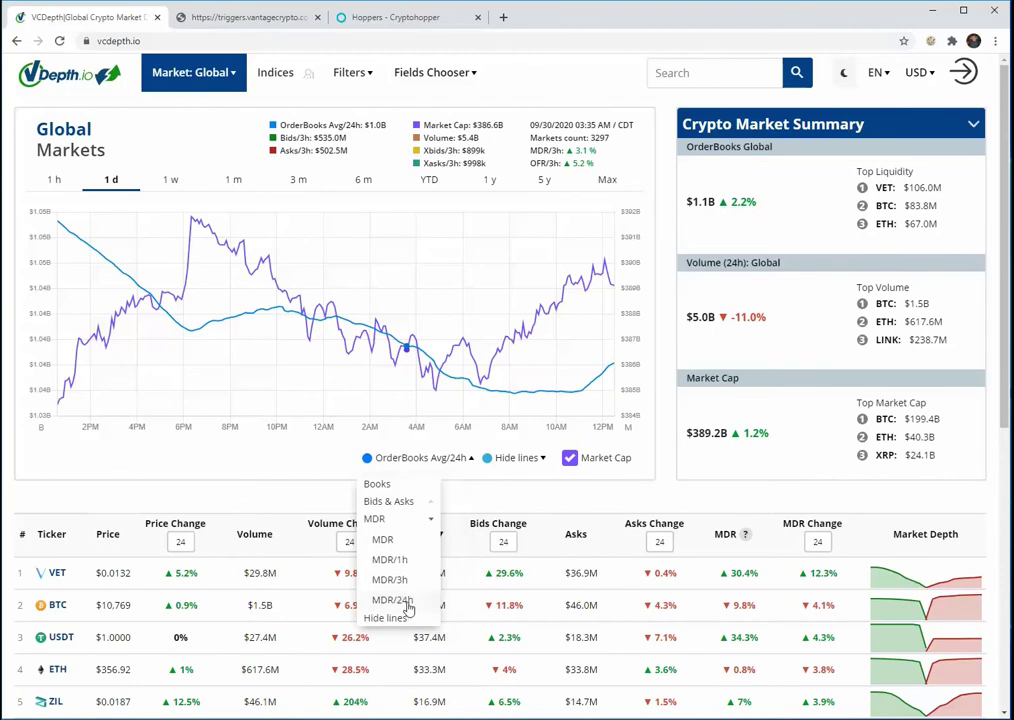
pyautogui.click(389, 579)
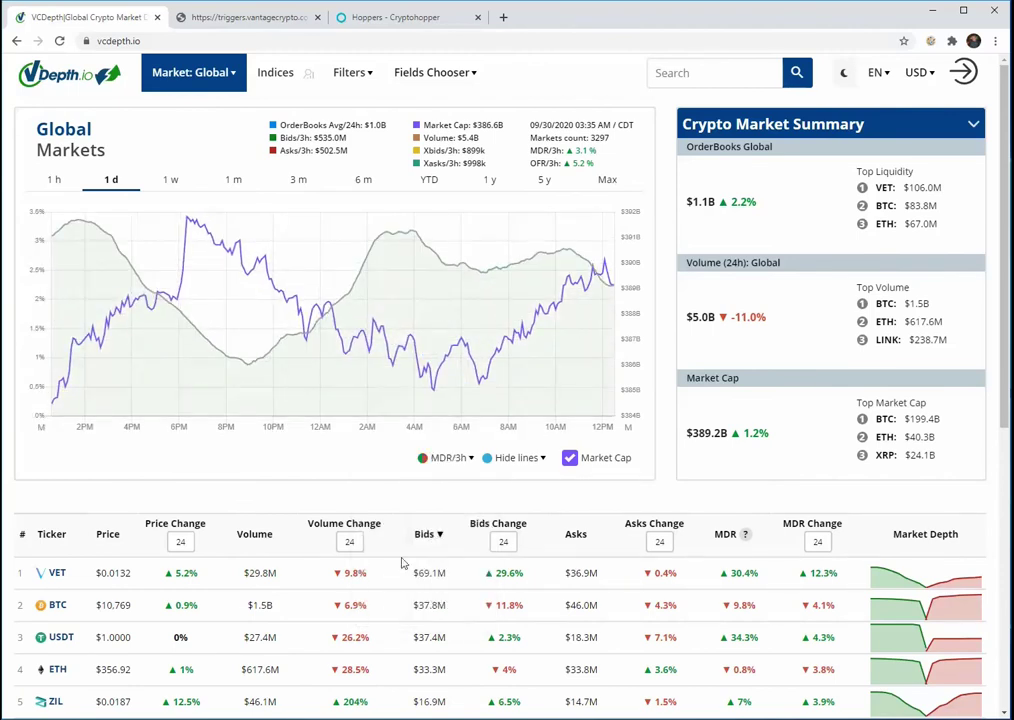
# Hide the MDR line and check the second line's series choices
pyautogui.click(468, 458)
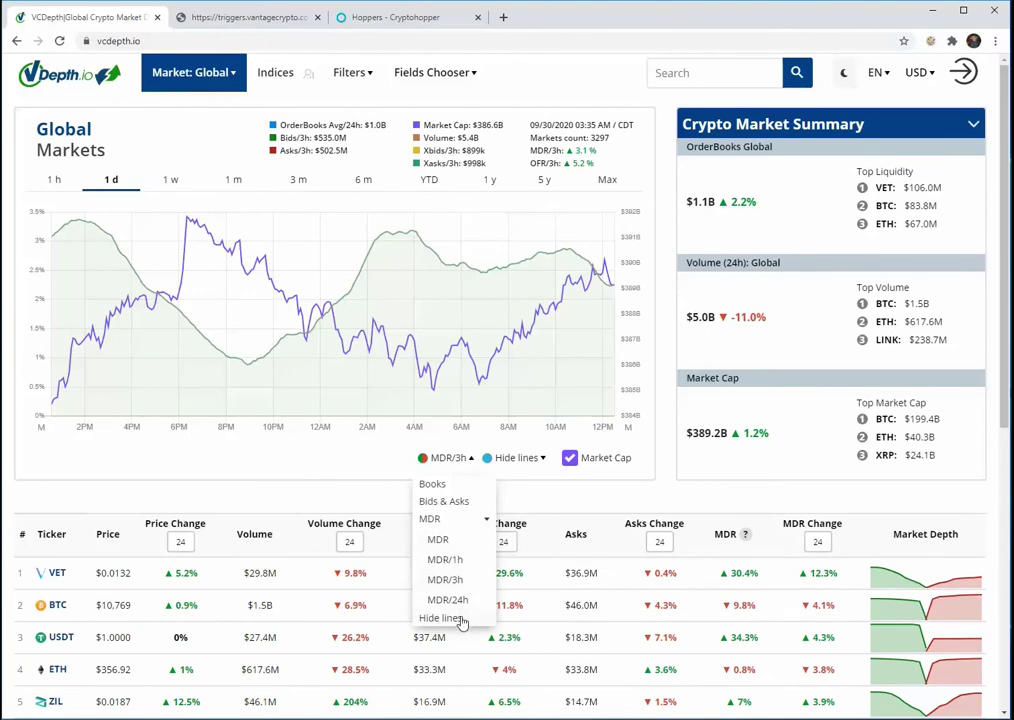
pyautogui.click(461, 620)
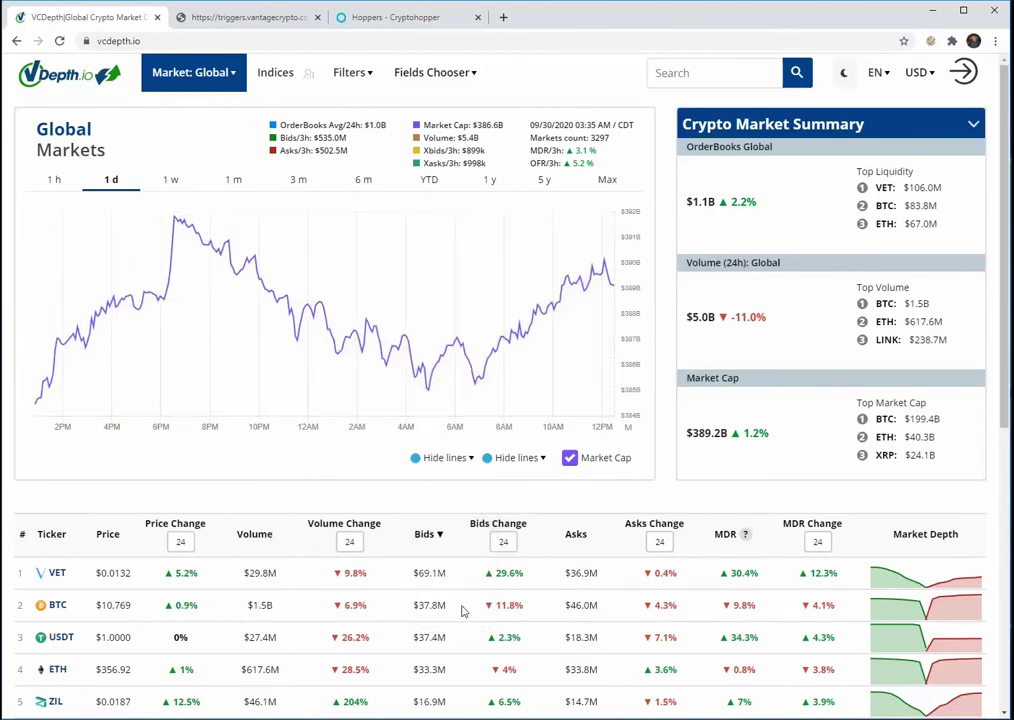
pyautogui.click(512, 458)
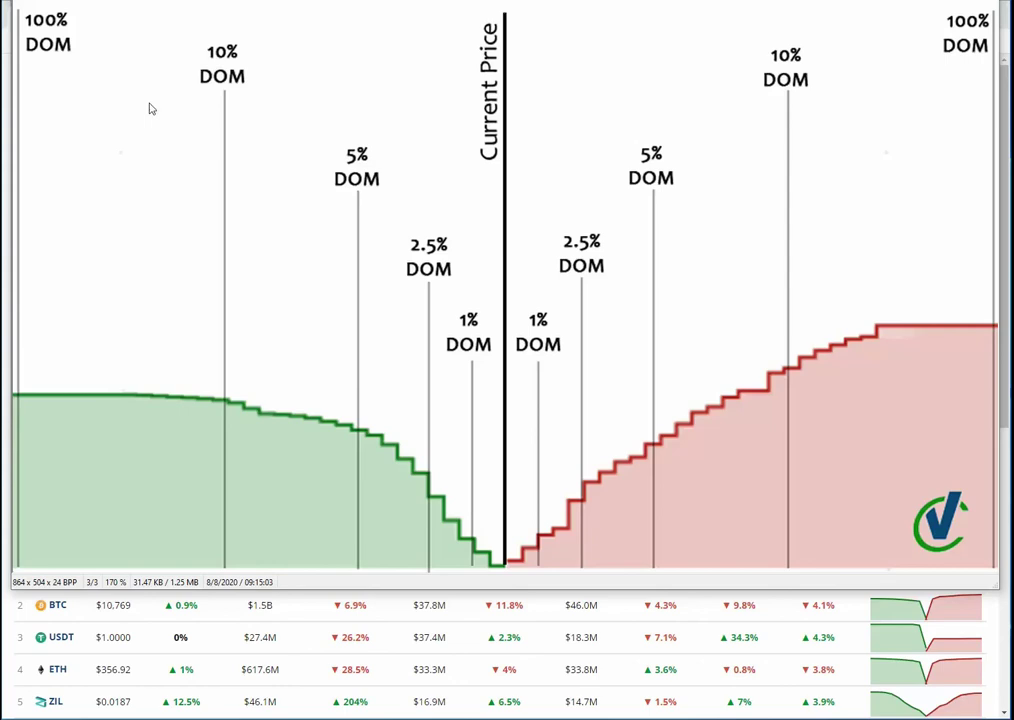
pyautogui.press('Escape')
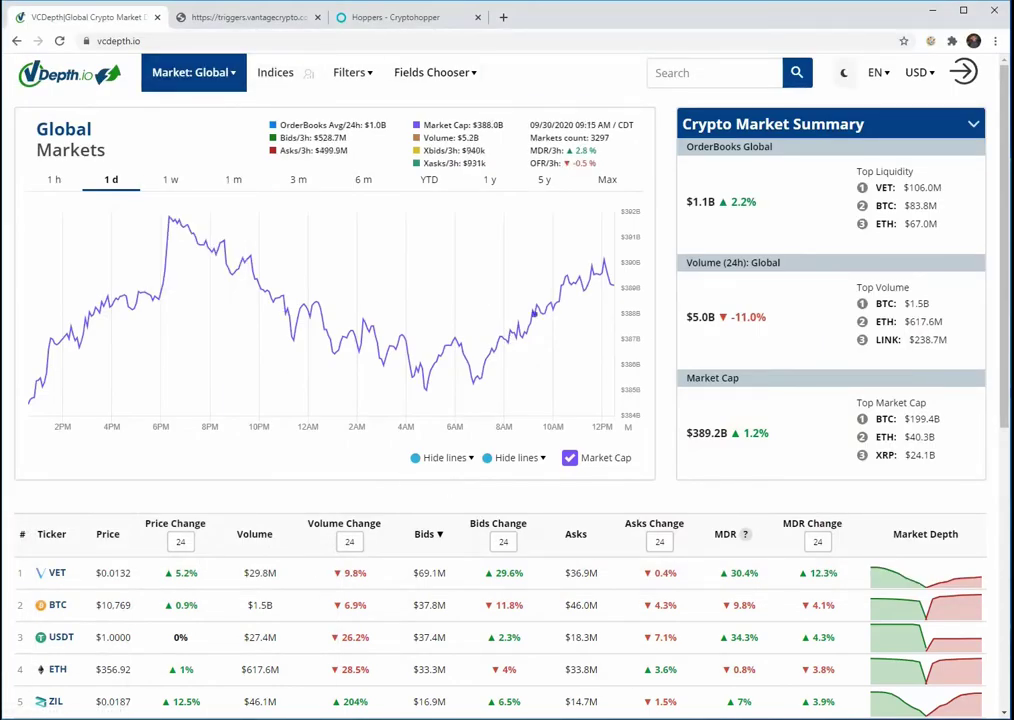
pyautogui.click(440, 457)
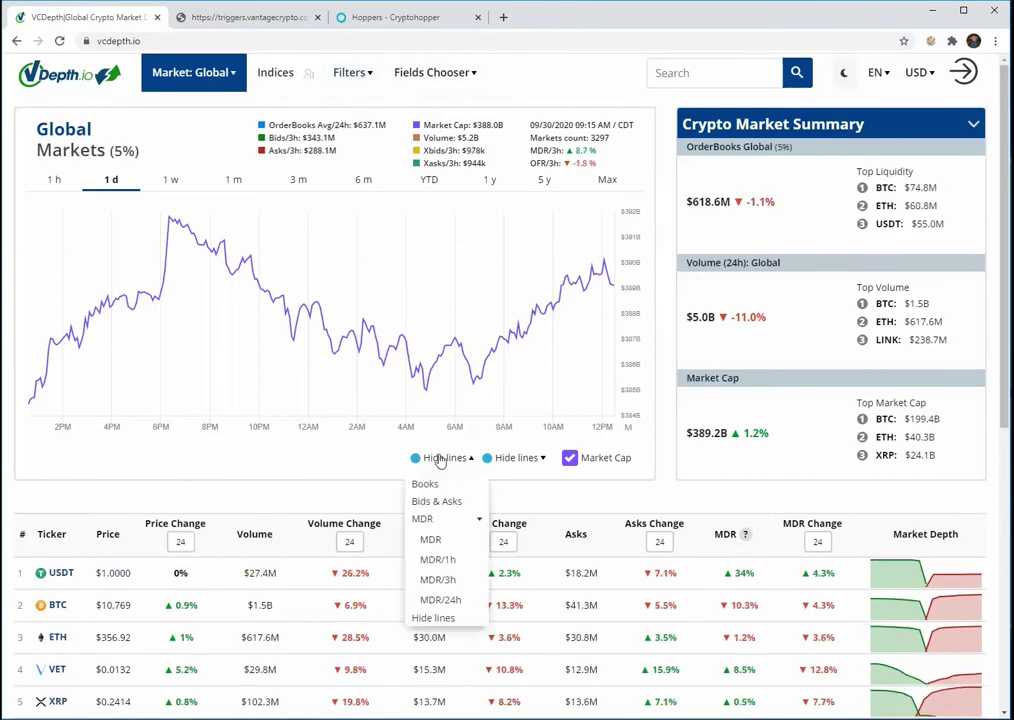
pyautogui.click(432, 541)
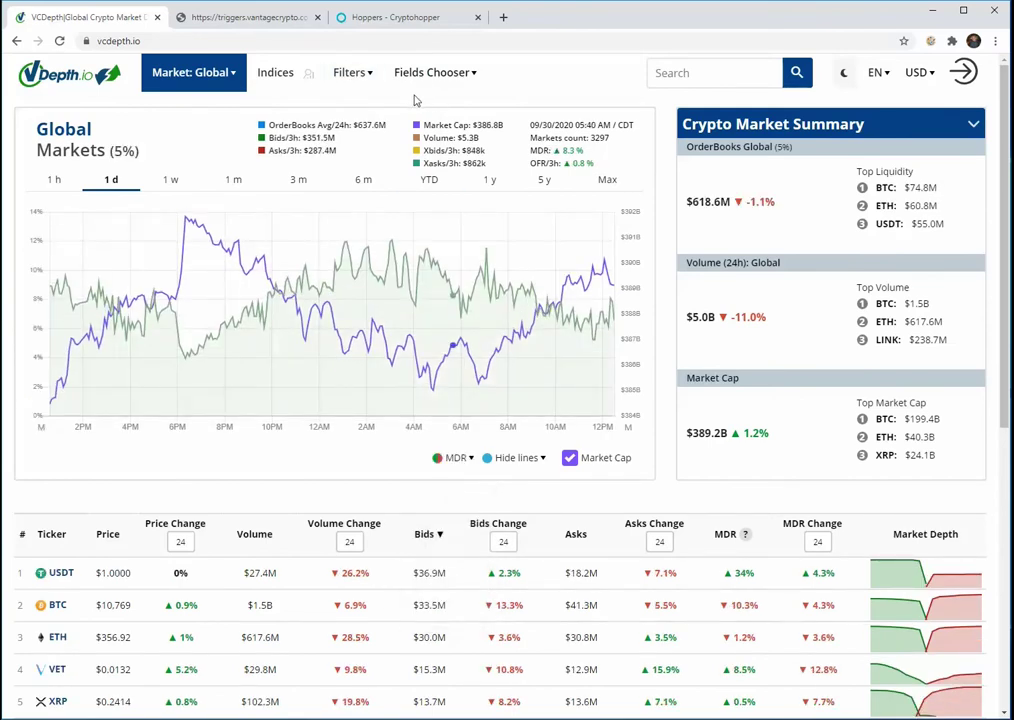
pyautogui.moveTo(349, 110)
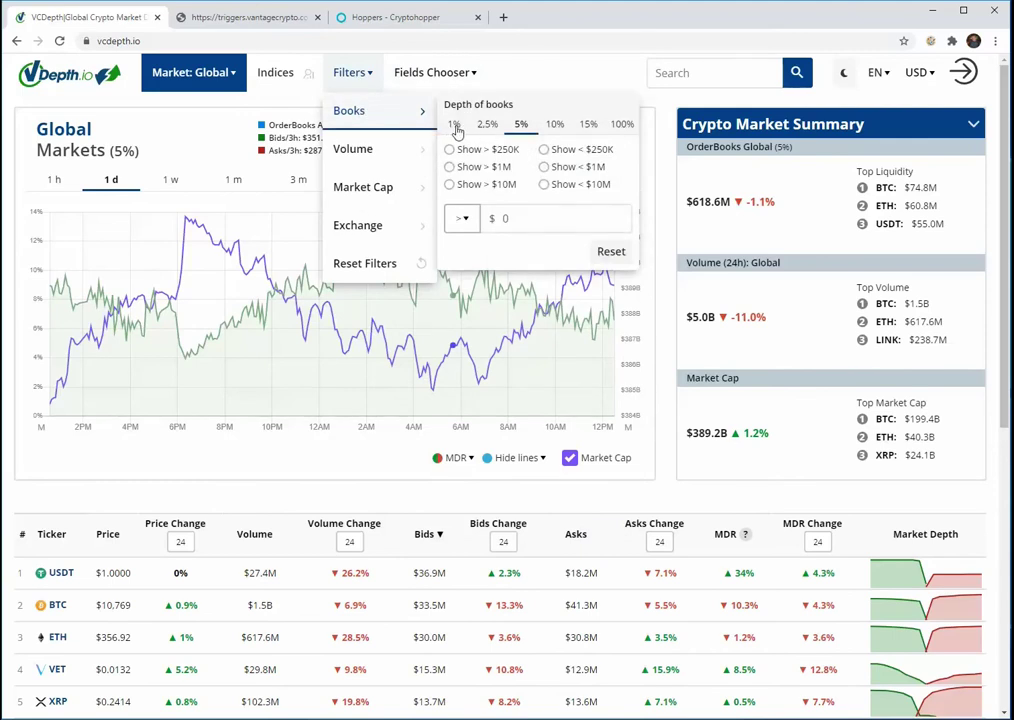
pyautogui.click(455, 125)
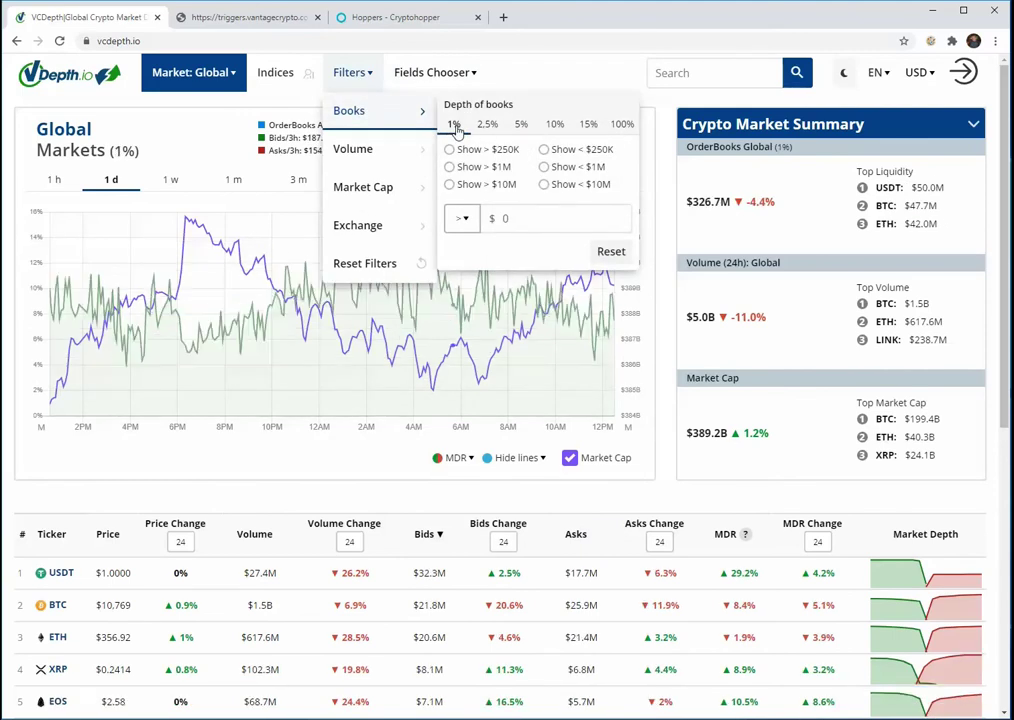
pyautogui.click(618, 125)
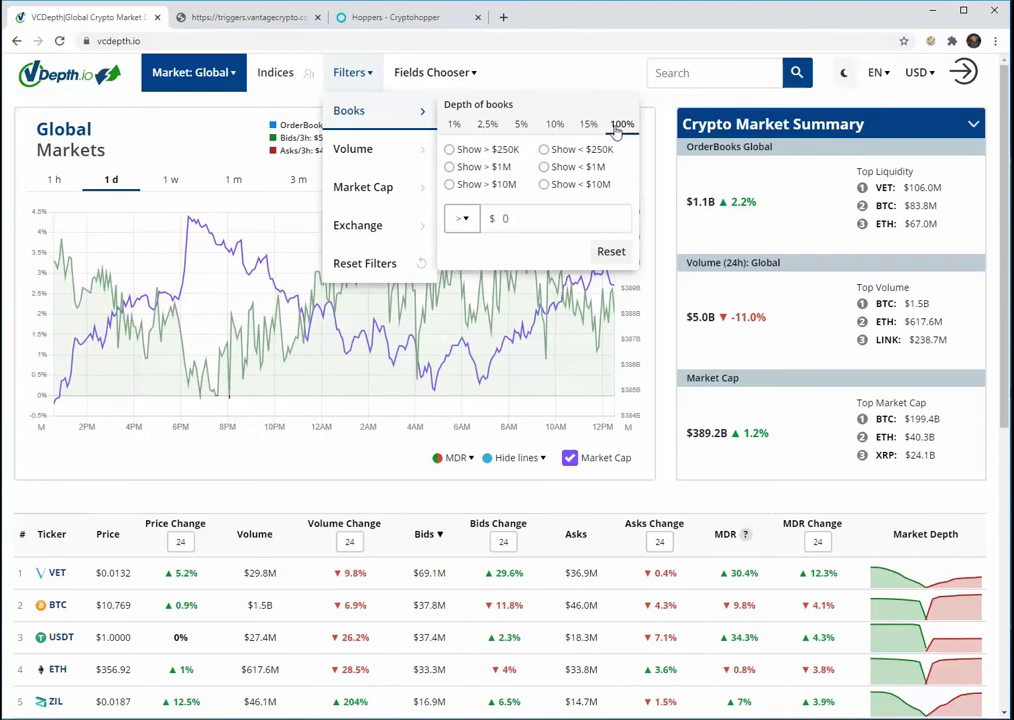
pyautogui.click(458, 458)
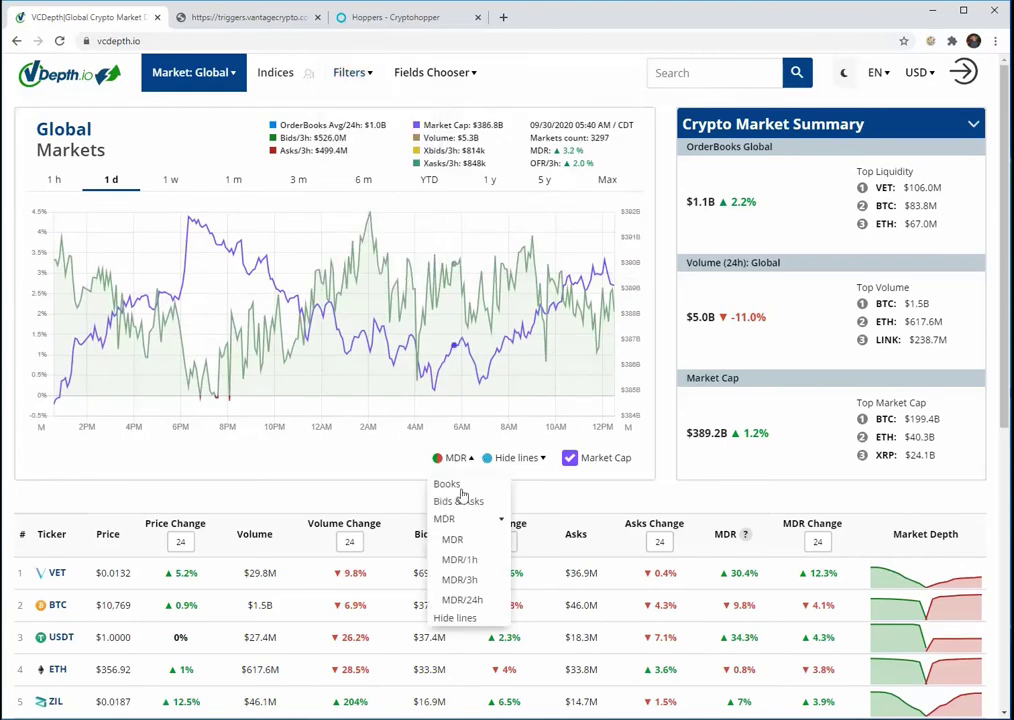
pyautogui.click(462, 617)
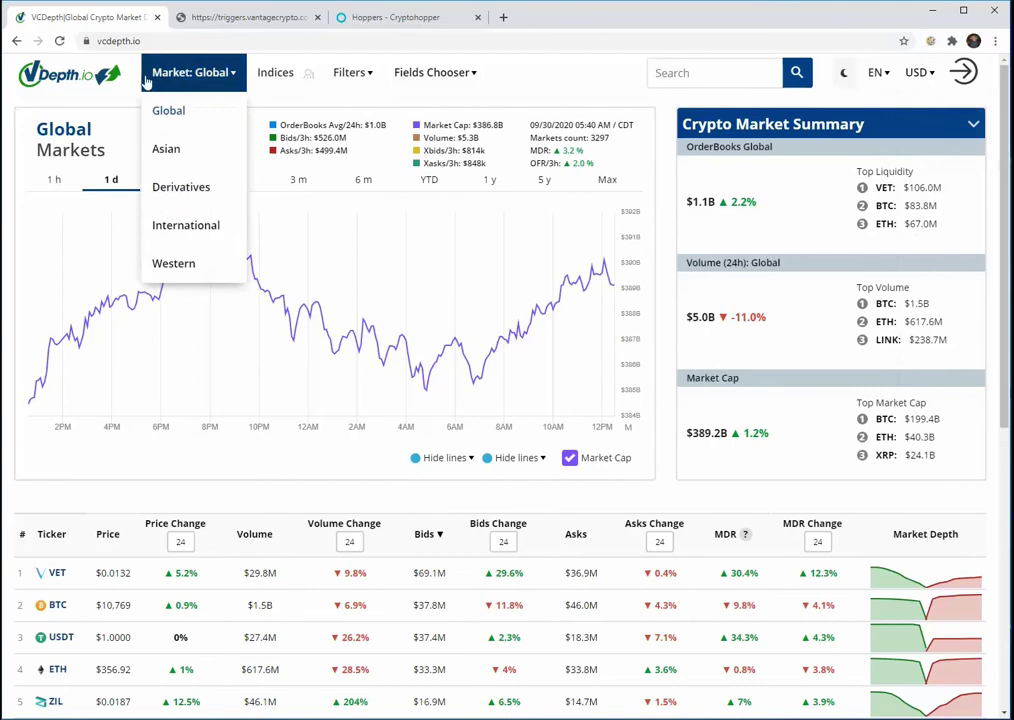
# Switch to the Derivatives market and show the Derivatives Order Flow panel
pyautogui.click(197, 192)
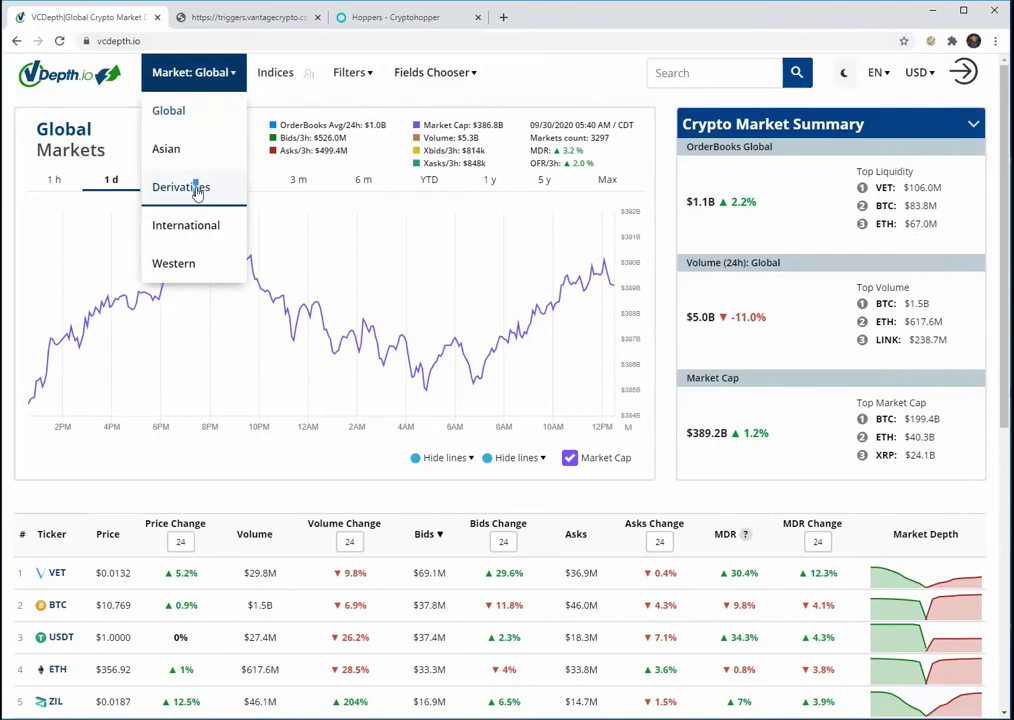
pyautogui.click(971, 126)
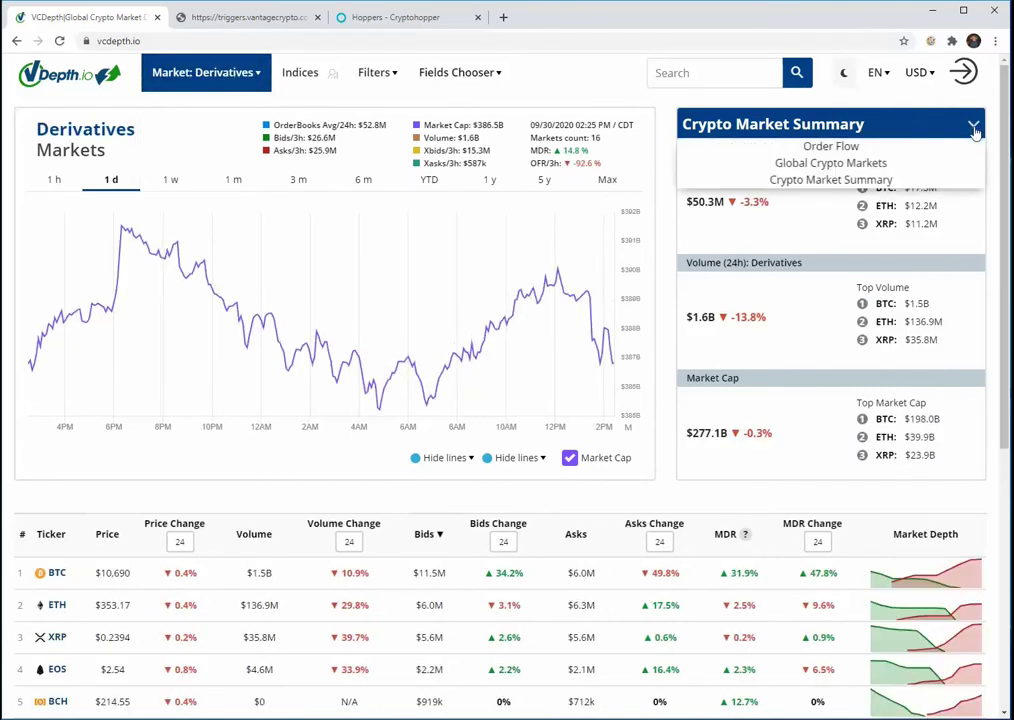
pyautogui.click(892, 147)
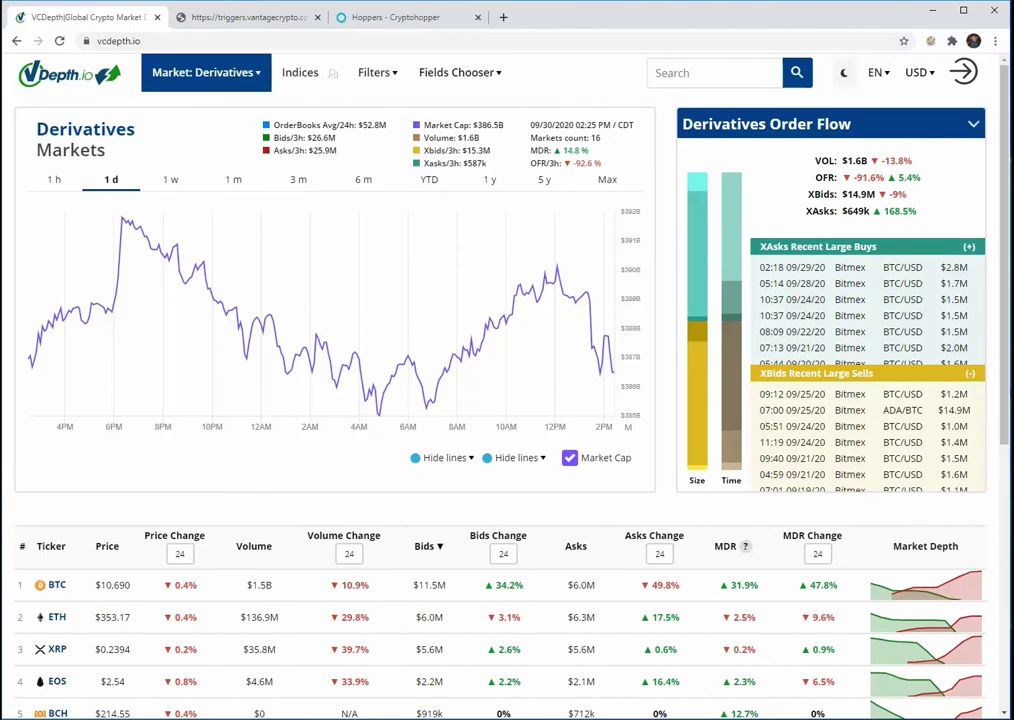
# Return the side panel to Crypto Market Summary and switch the dashboard to Global markets
pyautogui.click(890, 124)
pyautogui.click(869, 150)
pyautogui.click(972, 124)
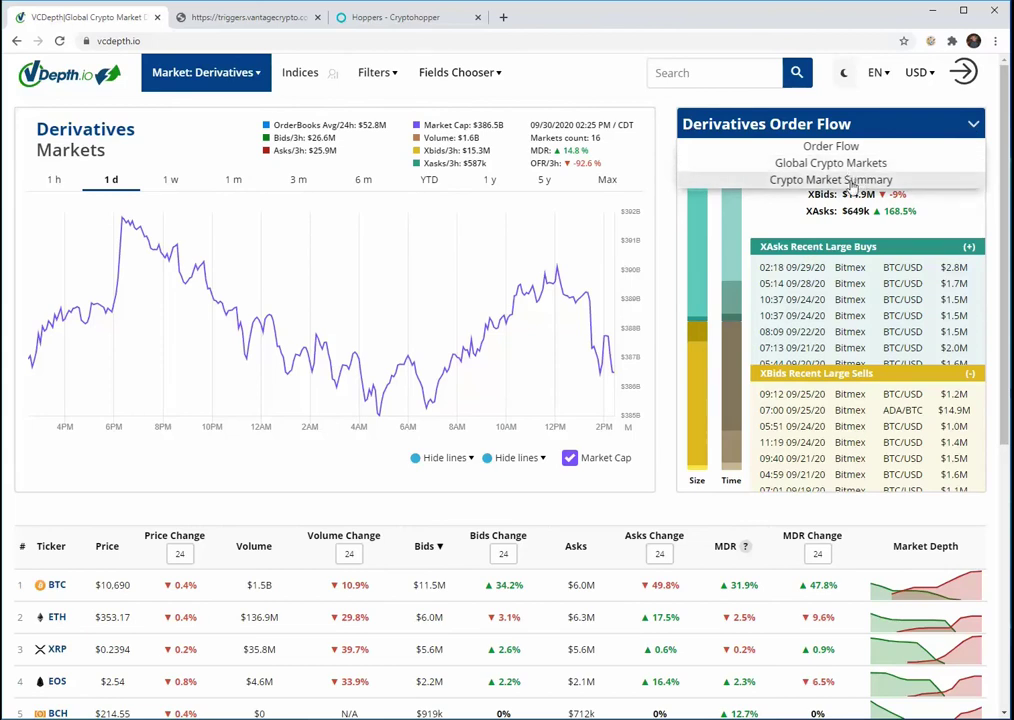
pyautogui.click(853, 187)
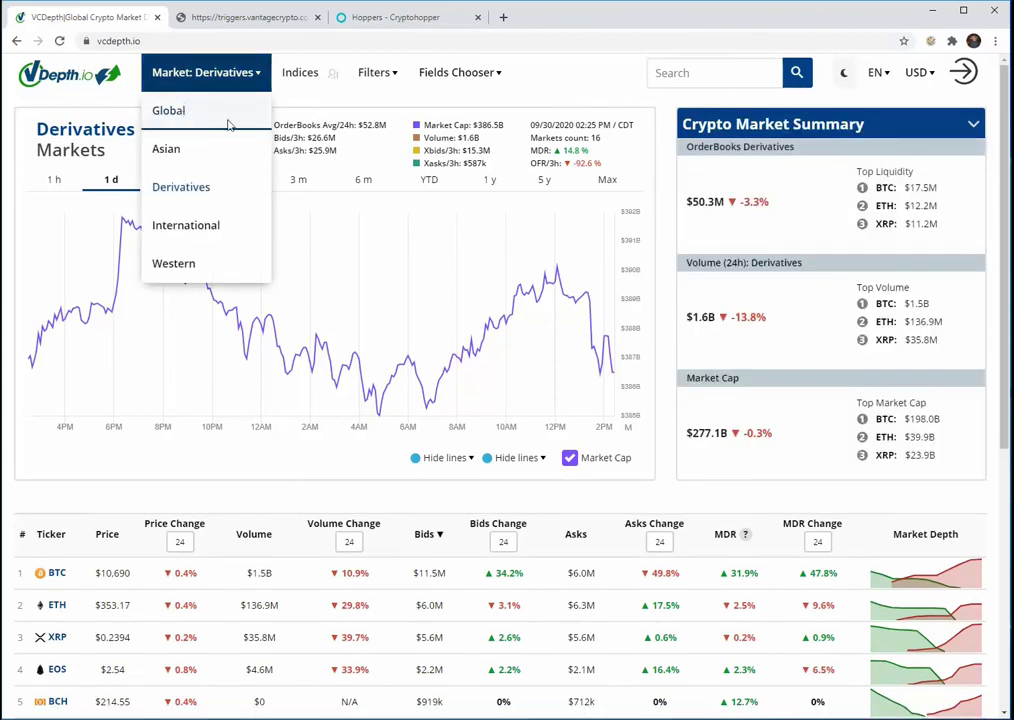
pyautogui.click(184, 113)
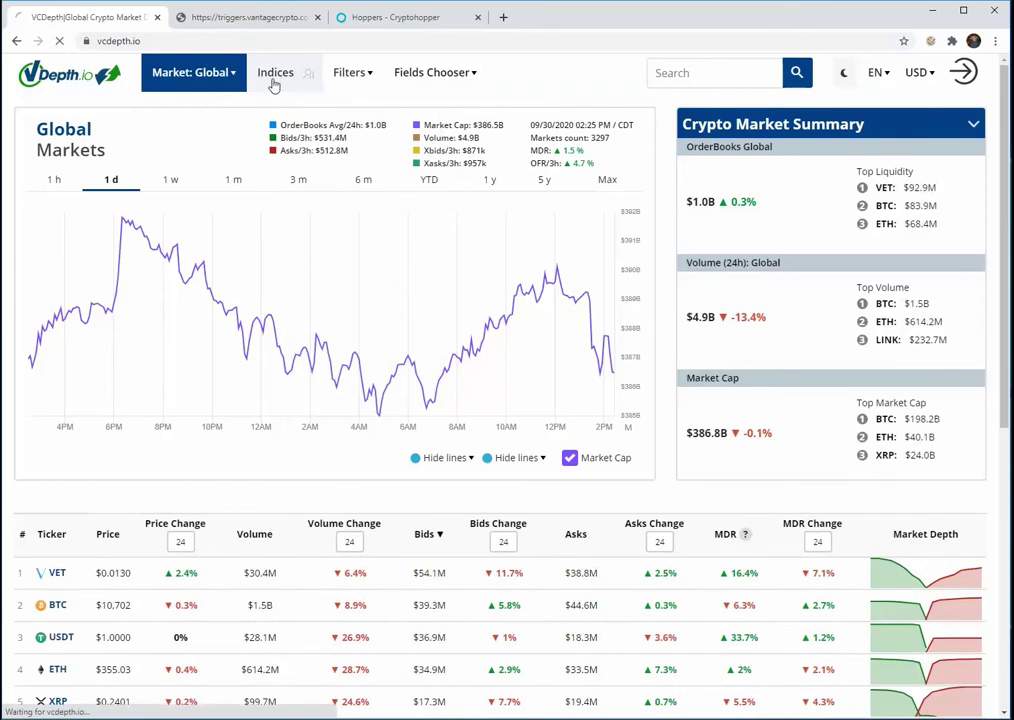
pyautogui.click(274, 84)
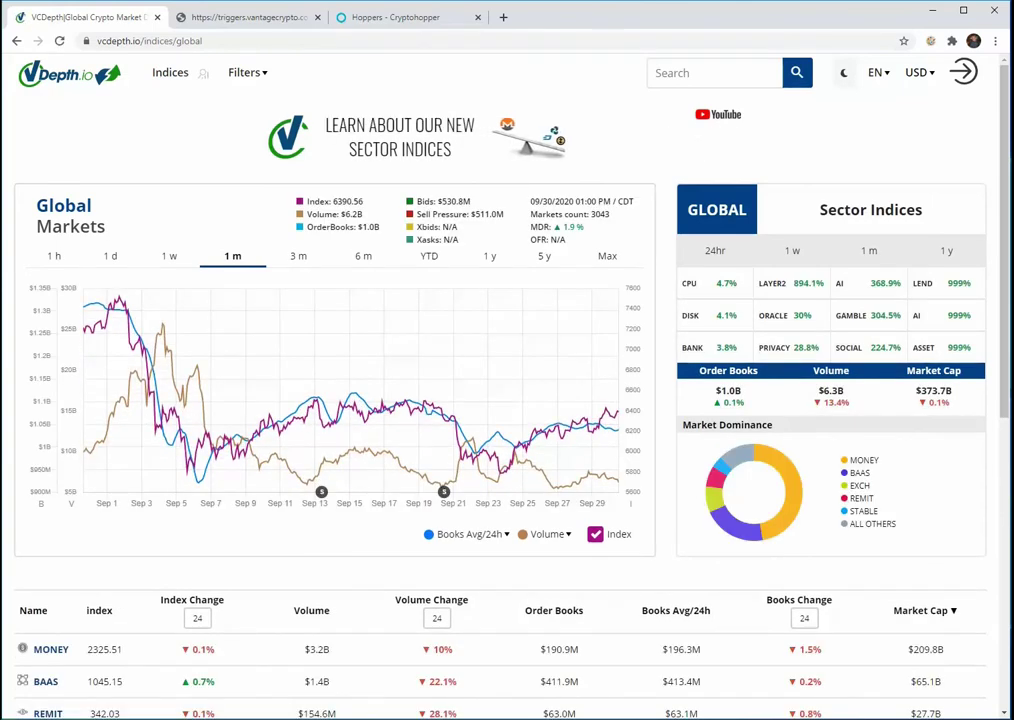
# Browse the sector index table and view the DEX sector index page
pyautogui.scroll(-2, 500, 400)
pyautogui.scroll(-2, 500, 400)
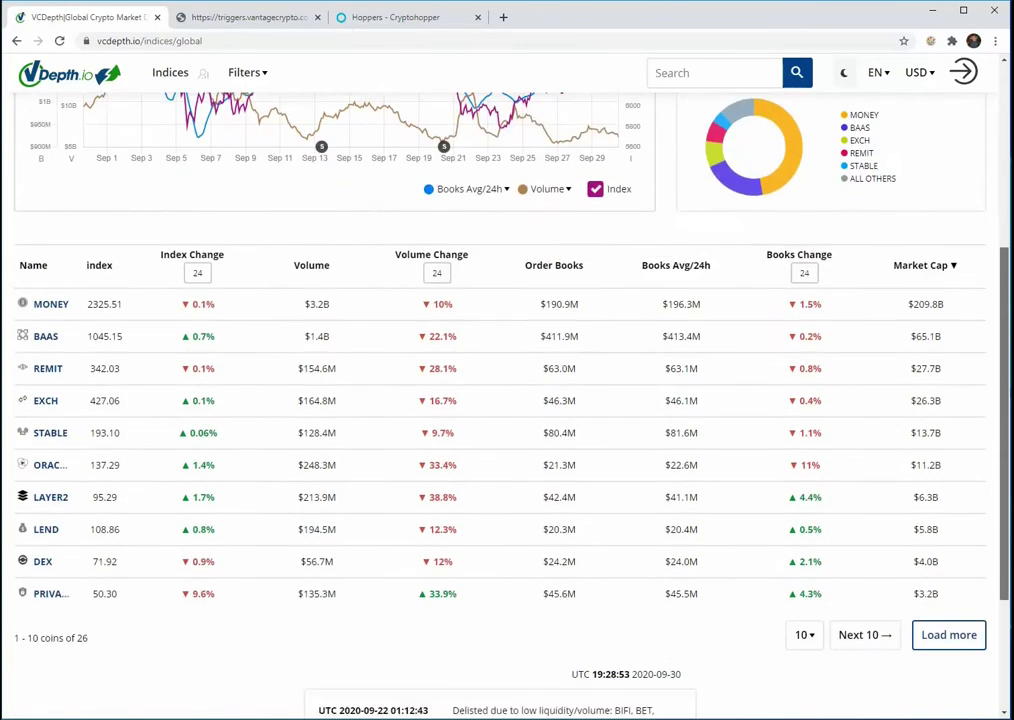
pyautogui.doubleClick(50, 460)
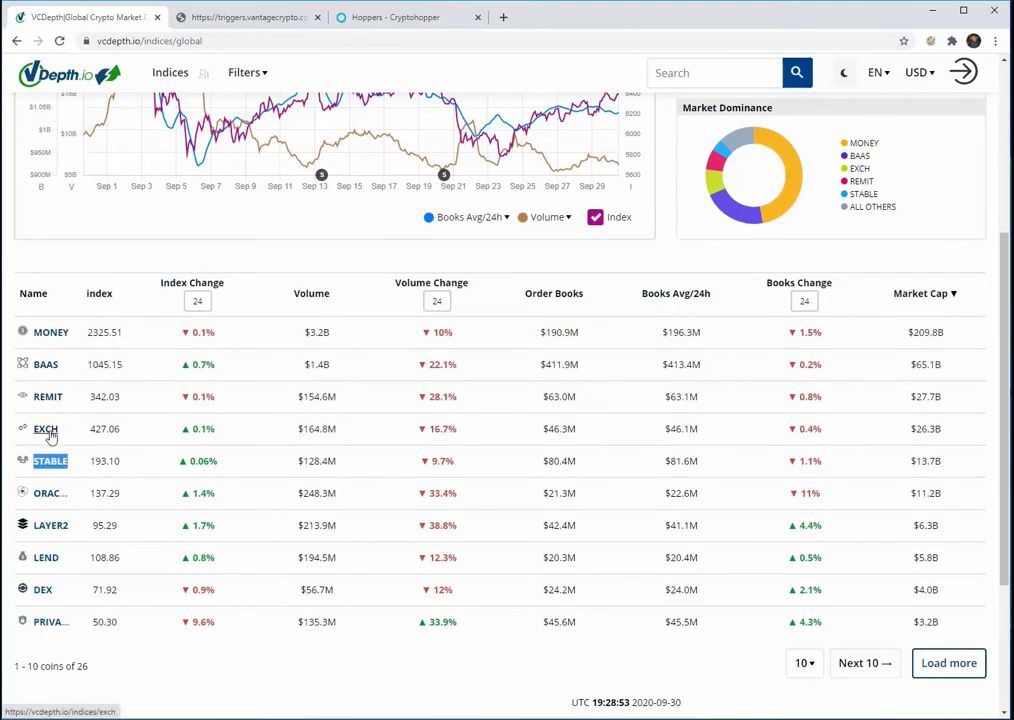
pyautogui.click(47, 592)
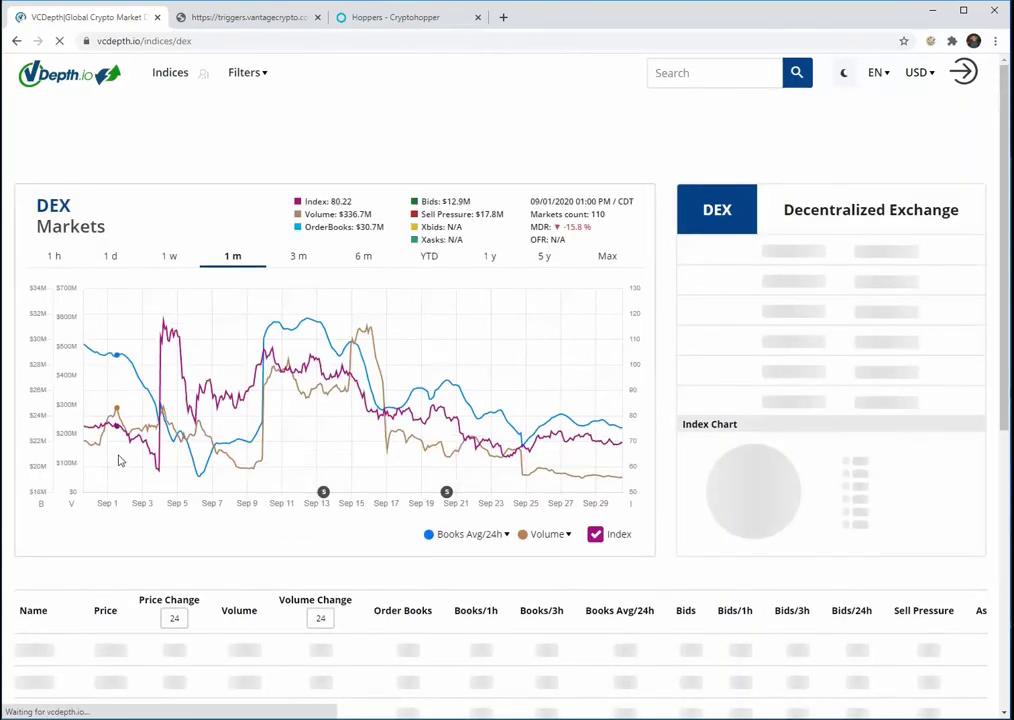
pyautogui.scroll(-4, 123, 460)
pyautogui.scroll(-1, 123, 453)
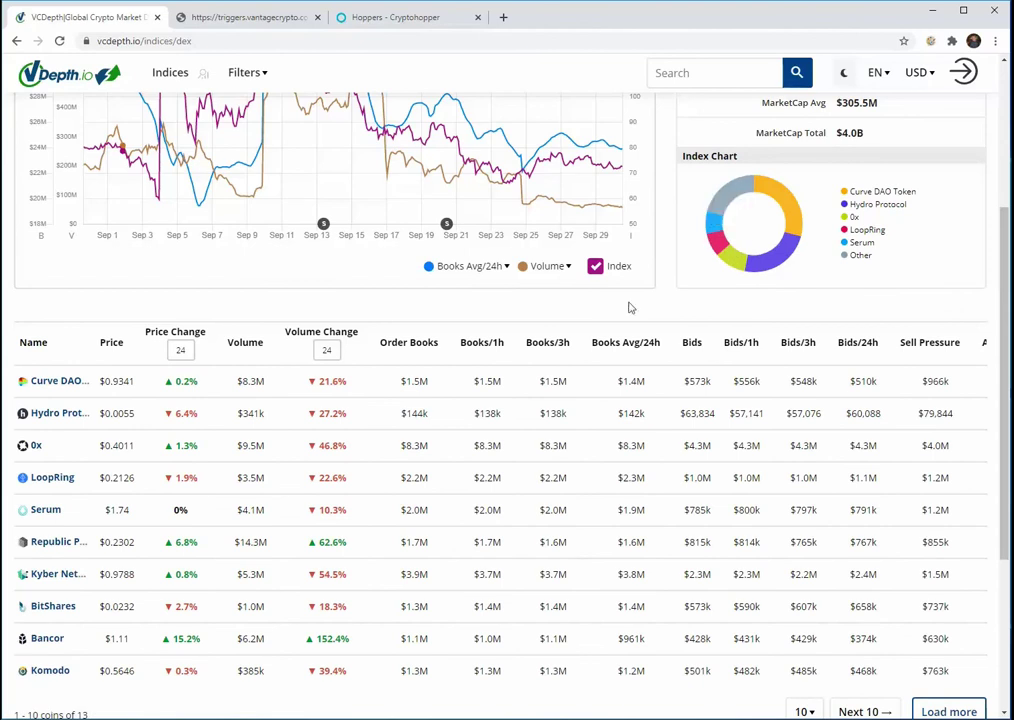
pyautogui.scroll(-1, 66, 434)
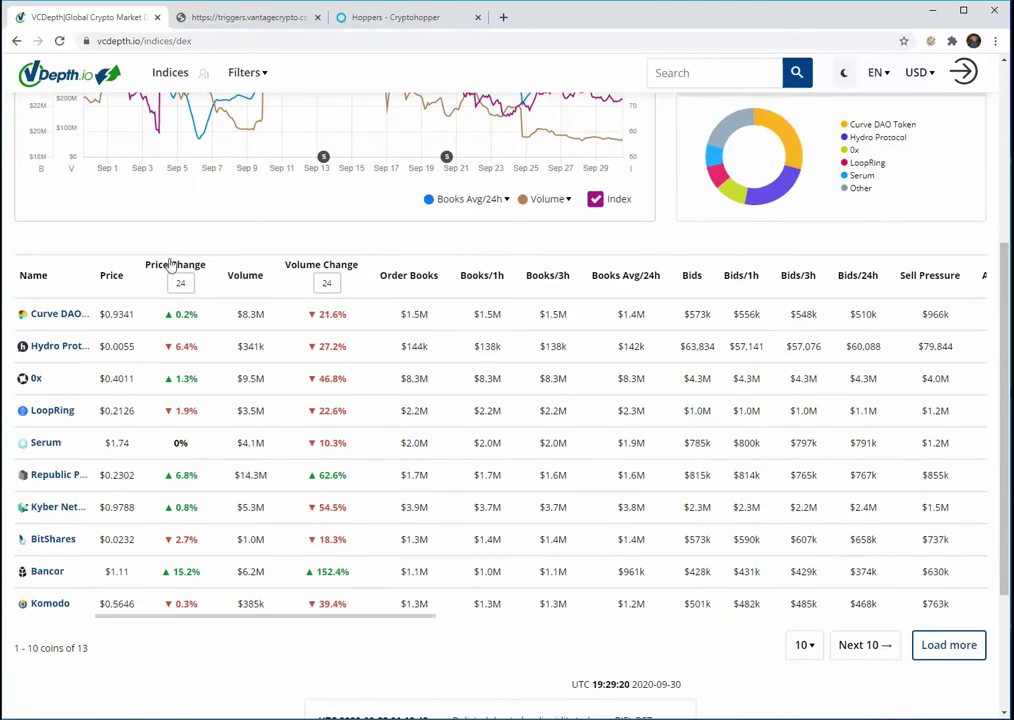
pyautogui.scroll(5, 134, 150)
pyautogui.click(72, 80)
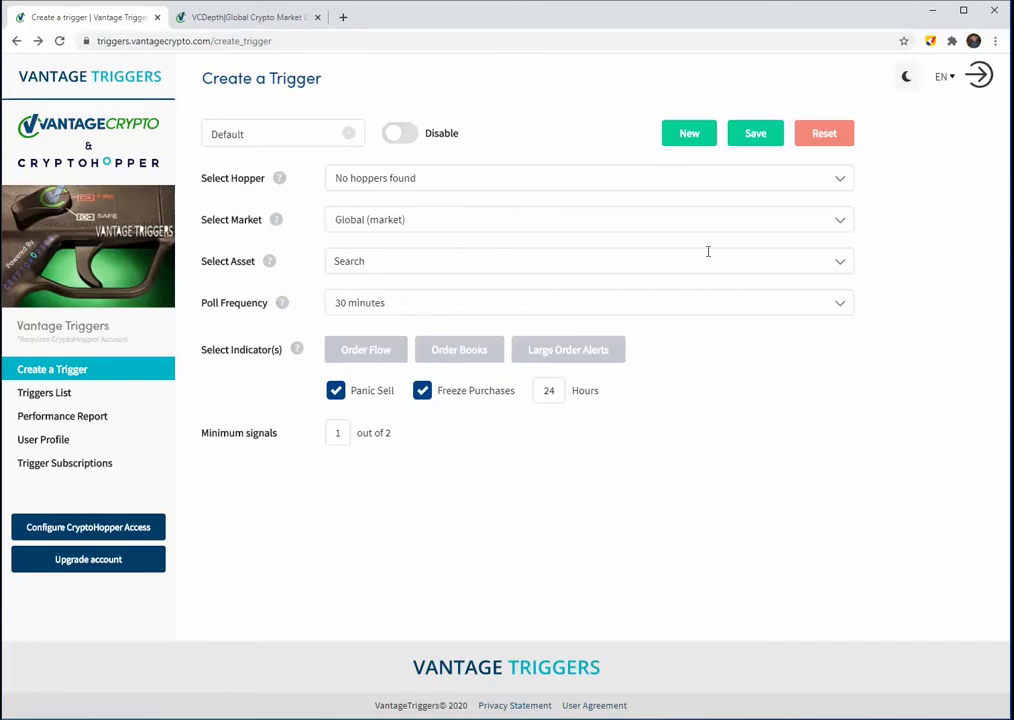
# Sign in with Google and confirm the Select Hopper list shows no hoppers yet
pyautogui.click(757, 134)
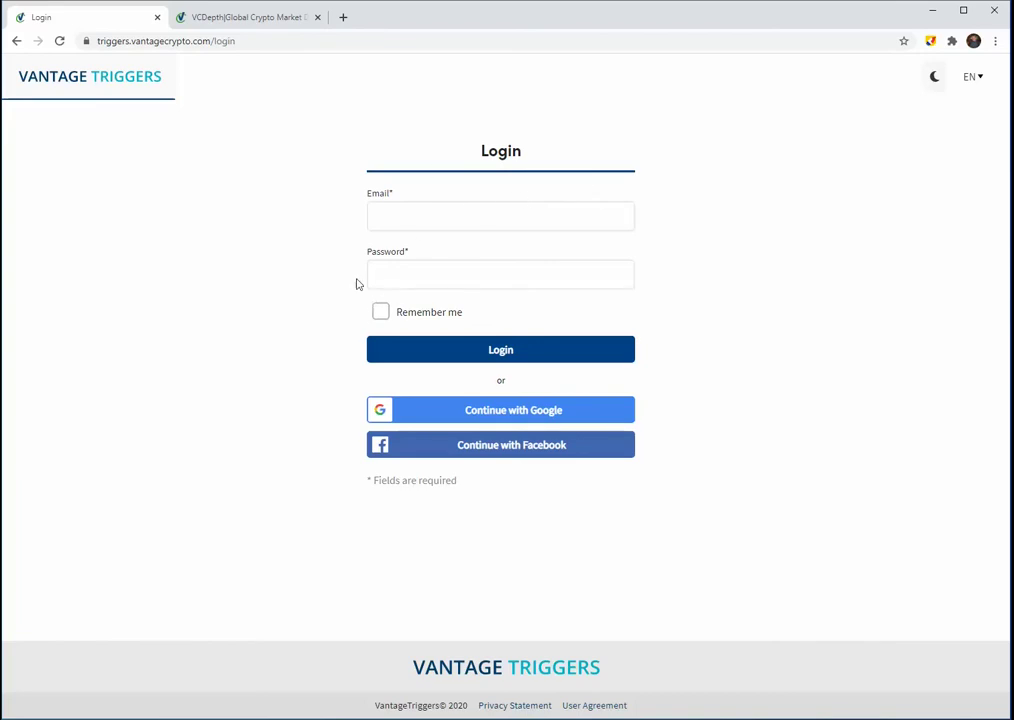
pyautogui.click(543, 412)
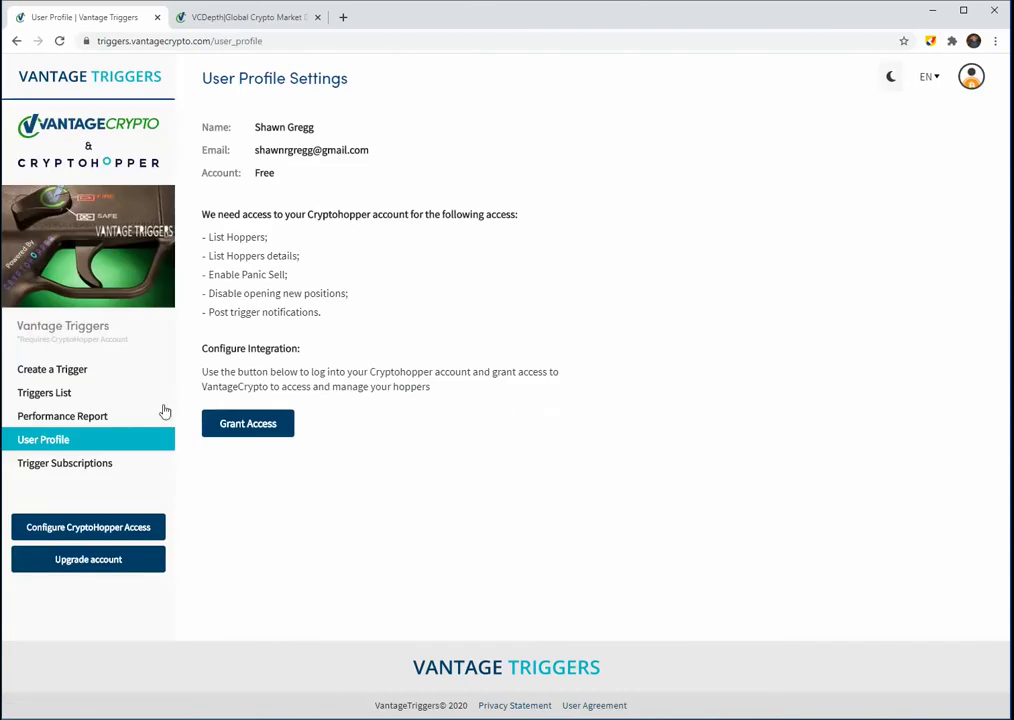
pyautogui.click(48, 370)
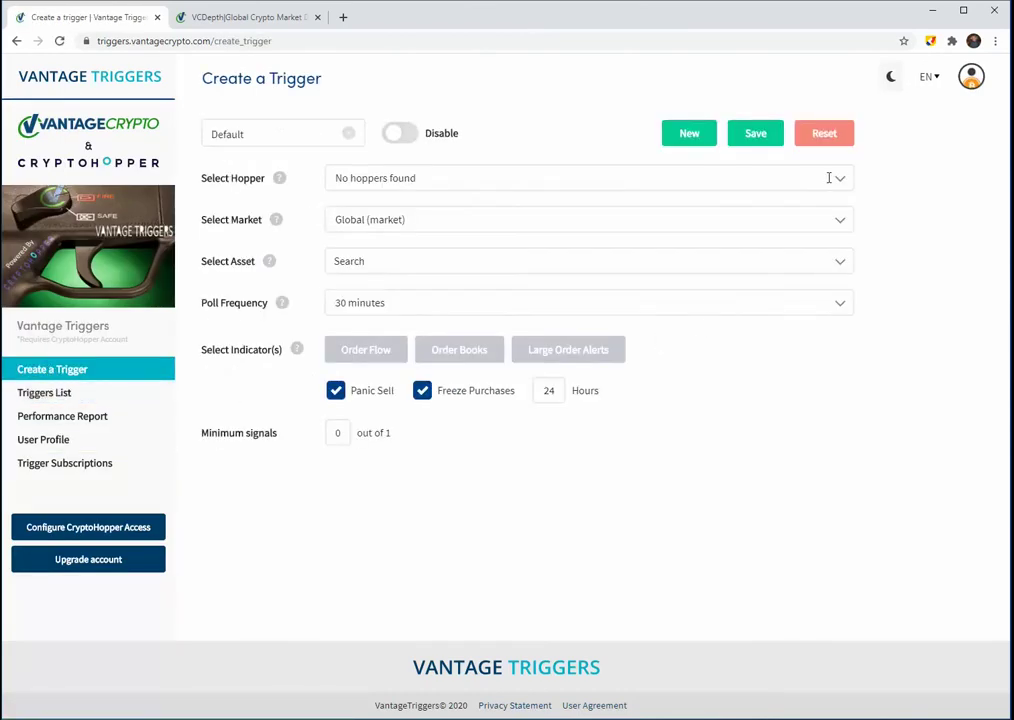
pyautogui.click(360, 186)
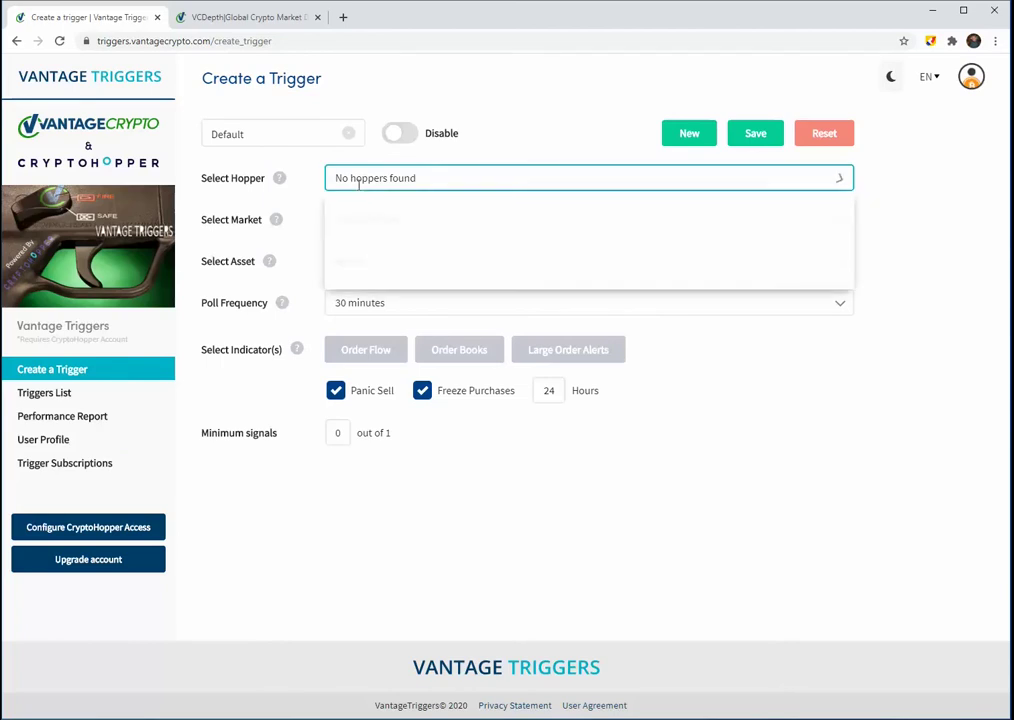
pyautogui.moveTo(420, 178); pyautogui.dragTo(313, 181)
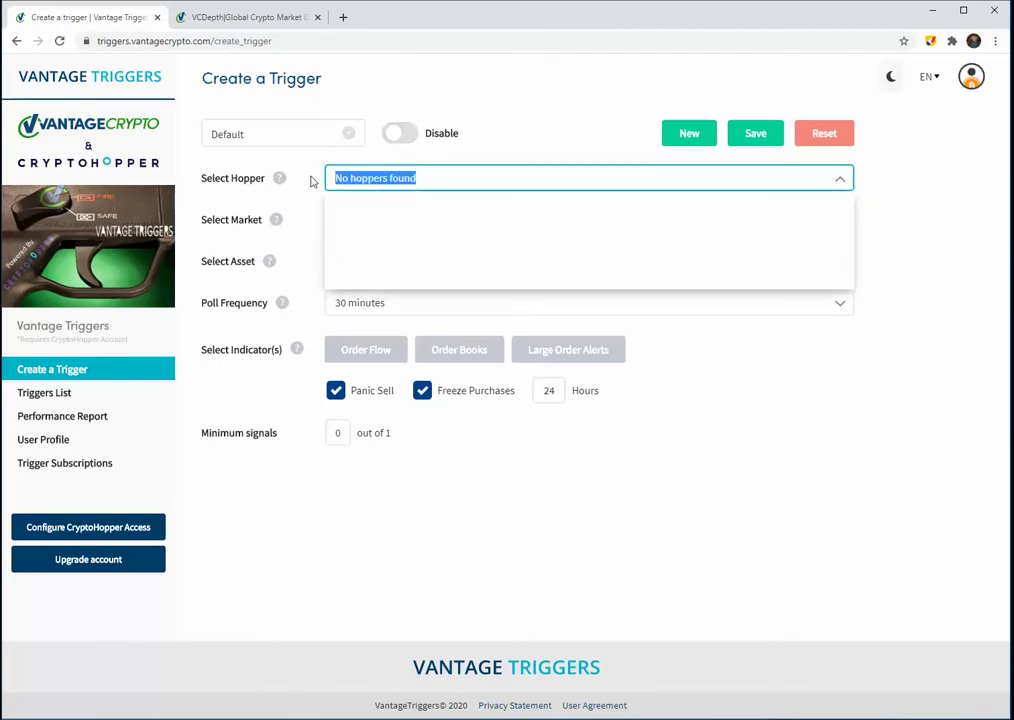
pyautogui.click(312, 181)
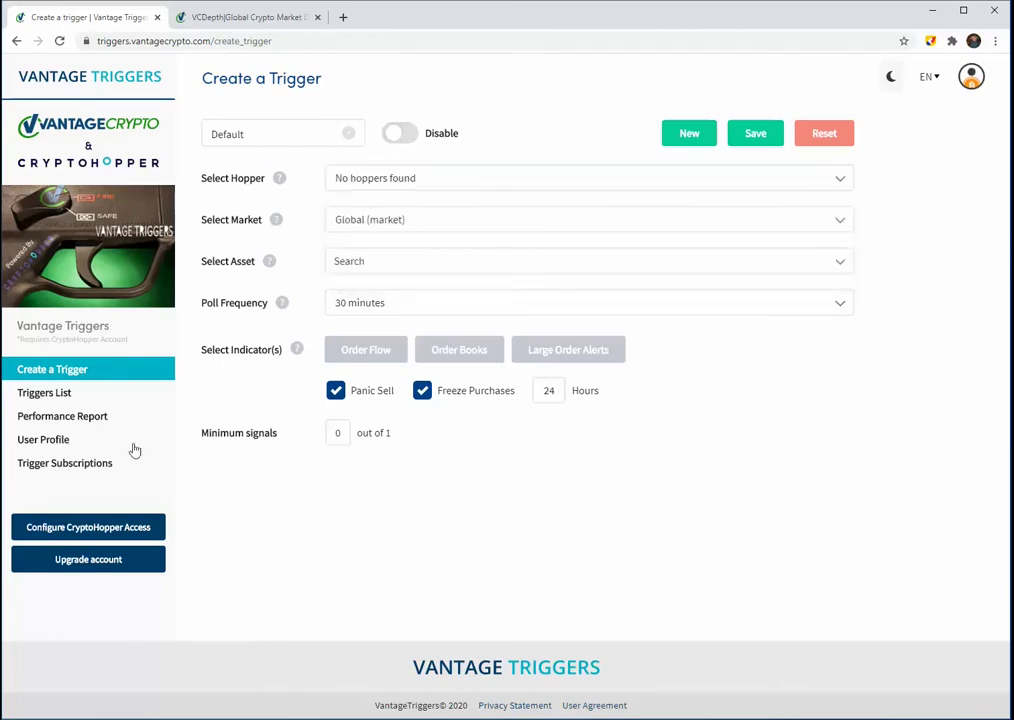
pyautogui.click(86, 536)
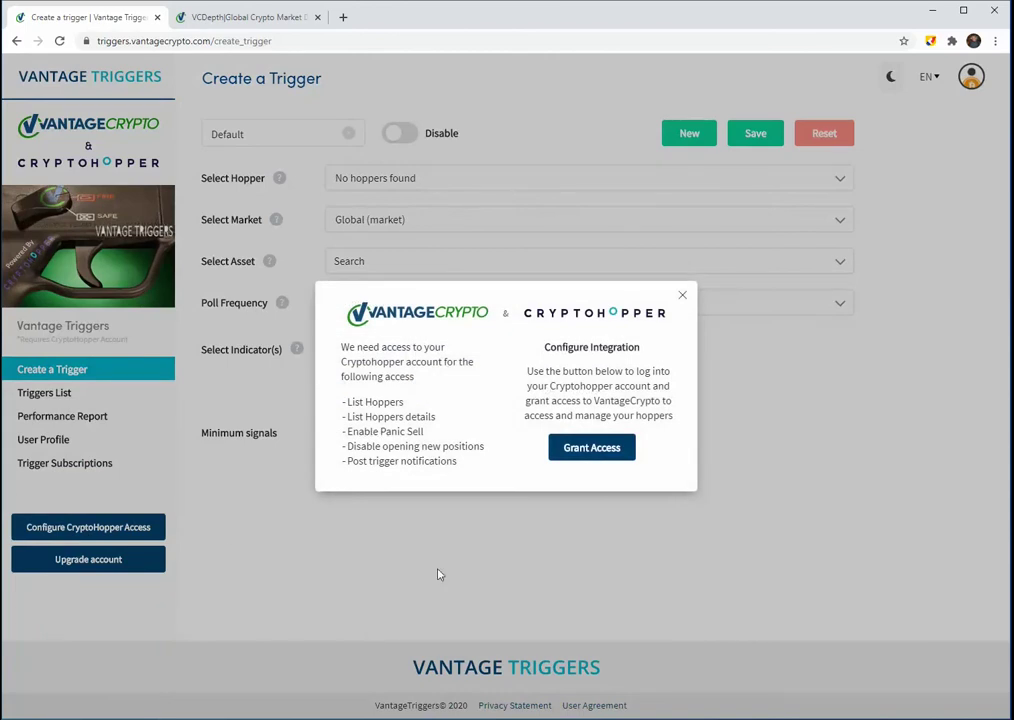
# Log in to Cryptohopper with username, password, puzzle and 2FA code, then approve the connection
pyautogui.click(602, 450)
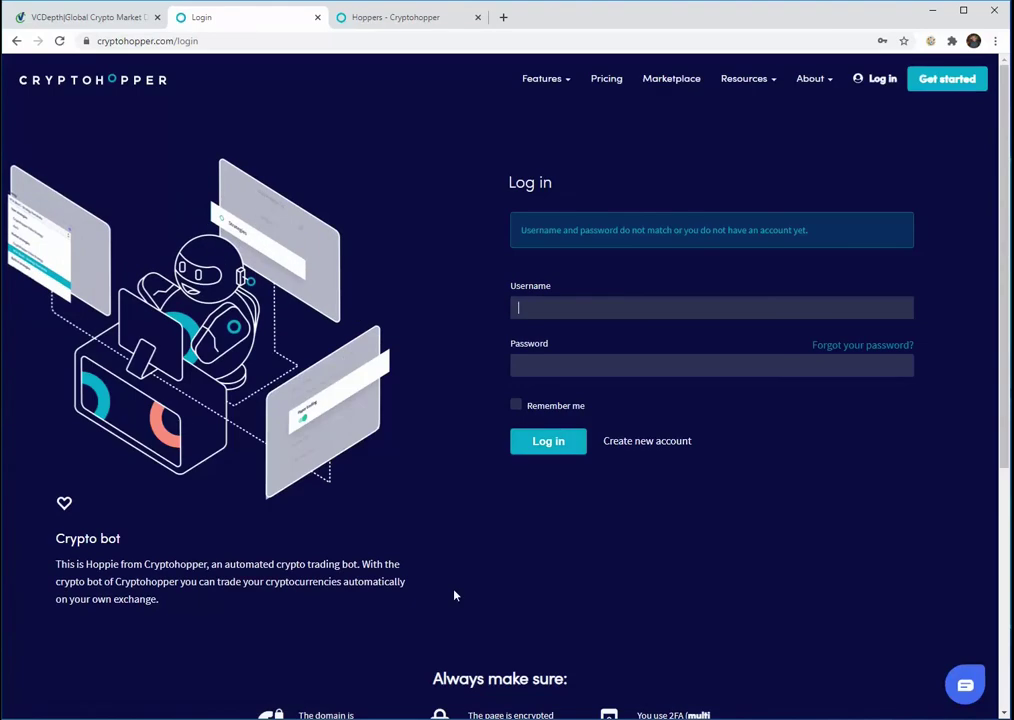
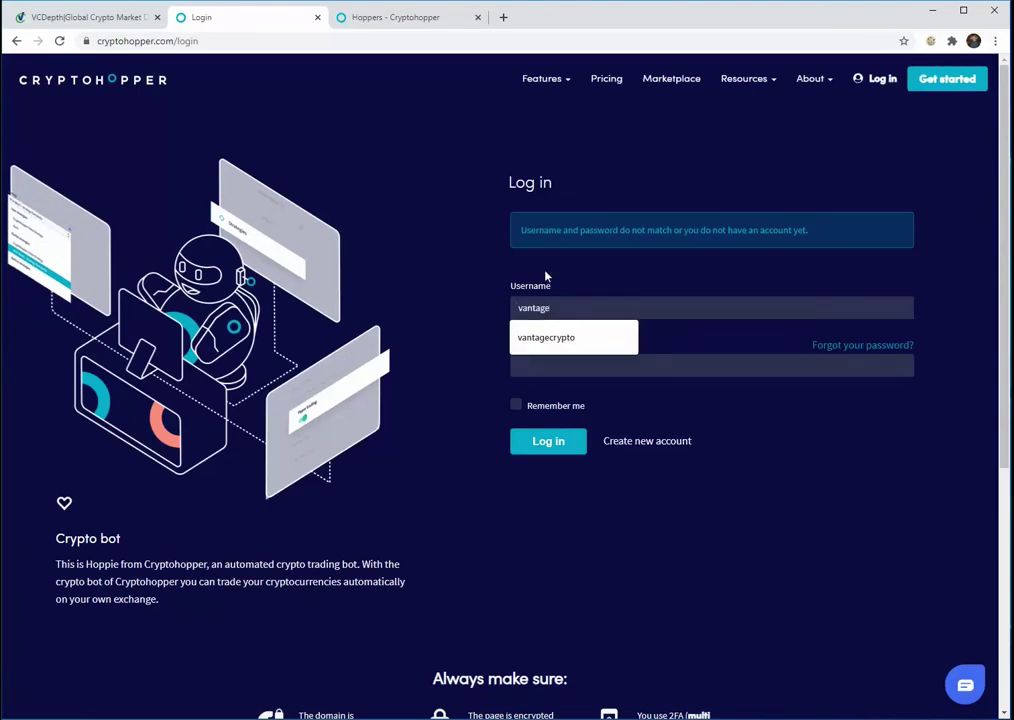
pyautogui.click(545, 361)
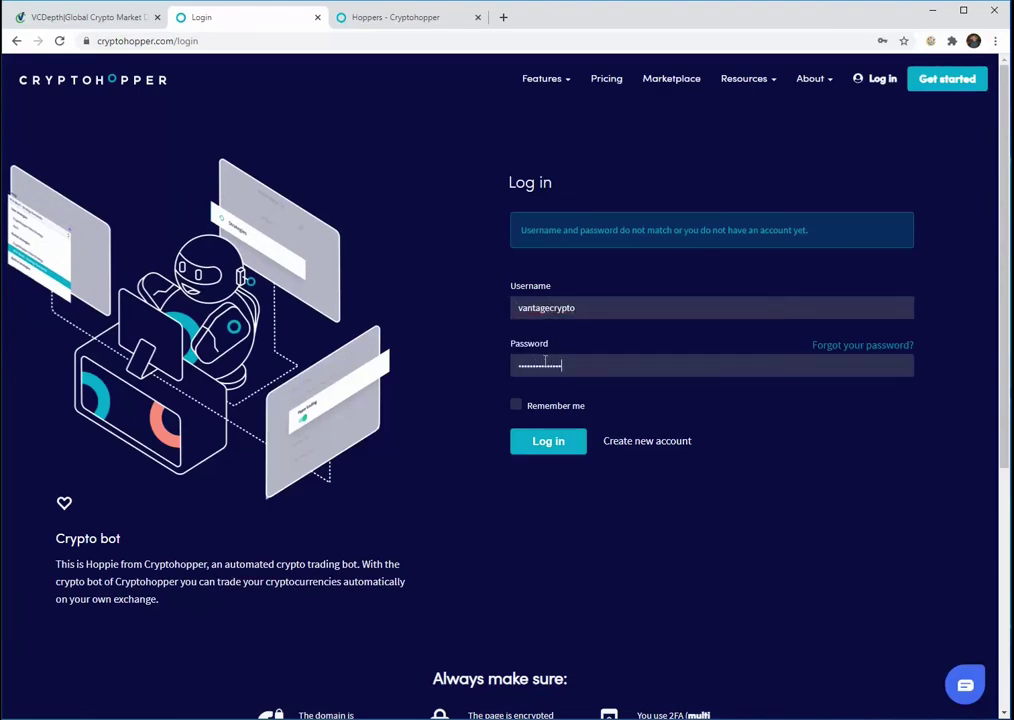
pyautogui.press('Return')
pyautogui.moveTo(414, 251); pyautogui.dragTo(552, 251)
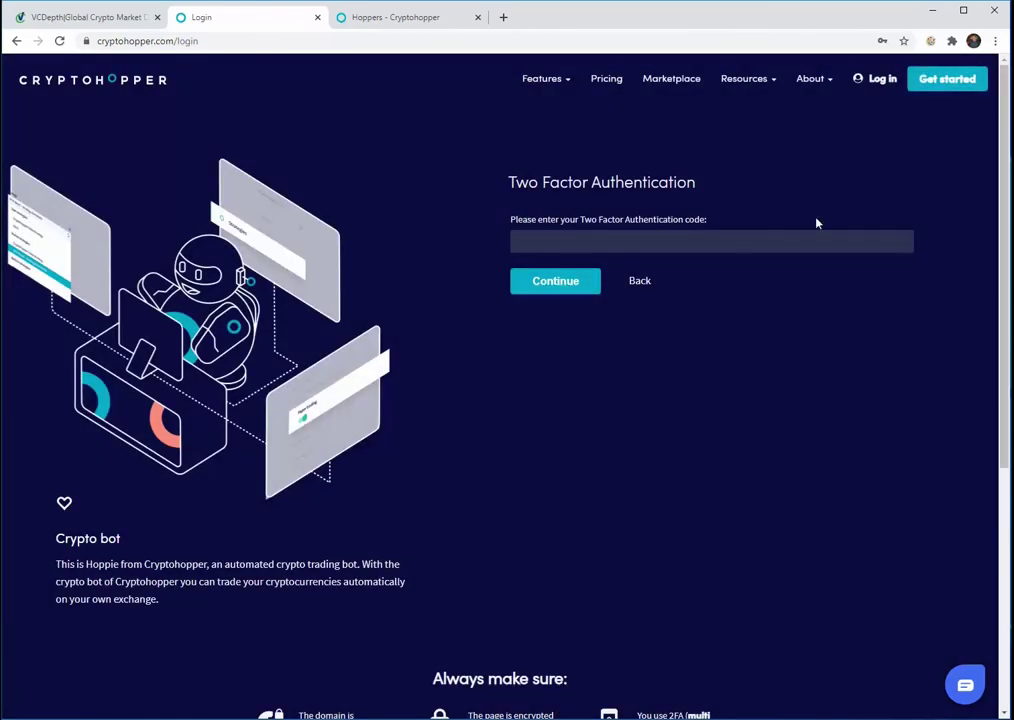
pyautogui.press('Return')
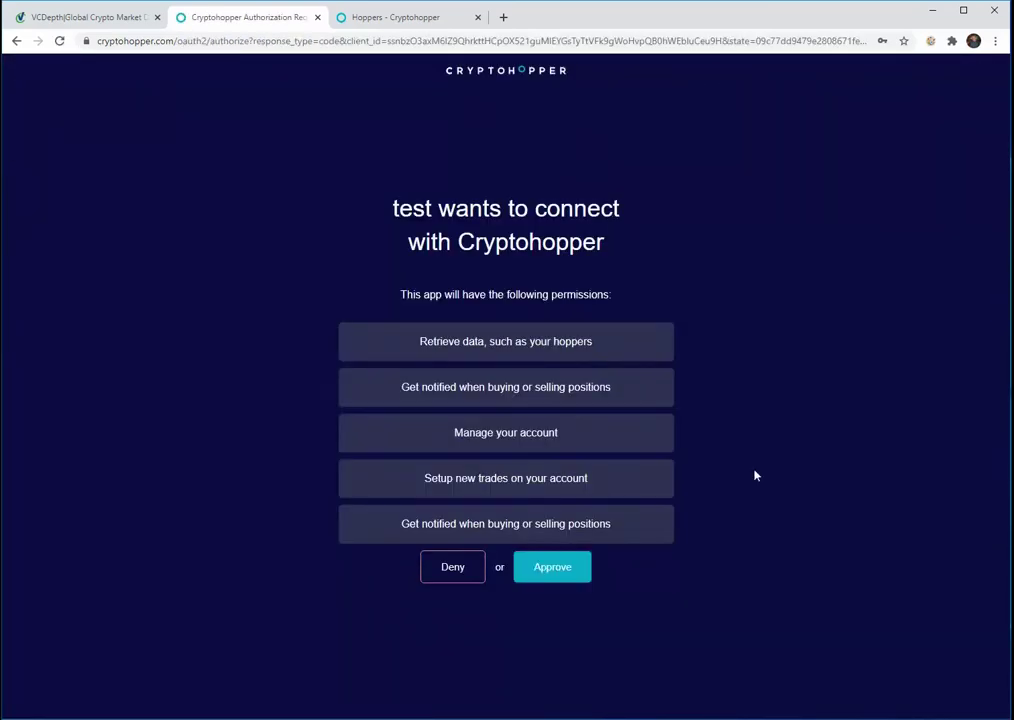
pyautogui.click(579, 577)
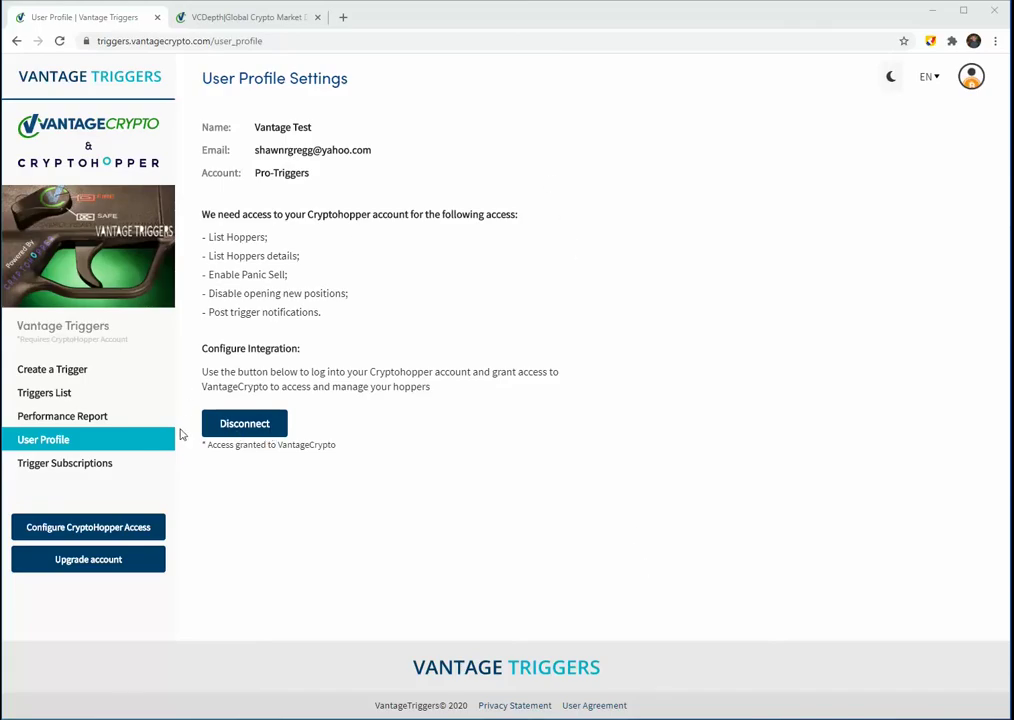
# Choose the VC_SlowTrain/Momentum hopper for the new trigger
pyautogui.click(52, 370)
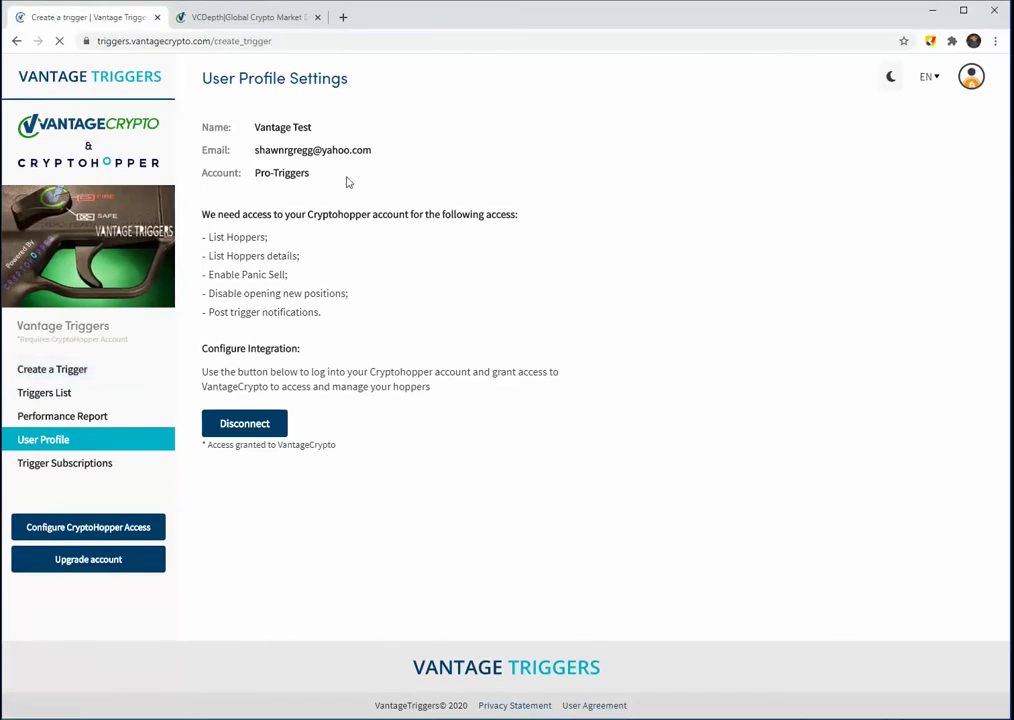
pyautogui.click(380, 176)
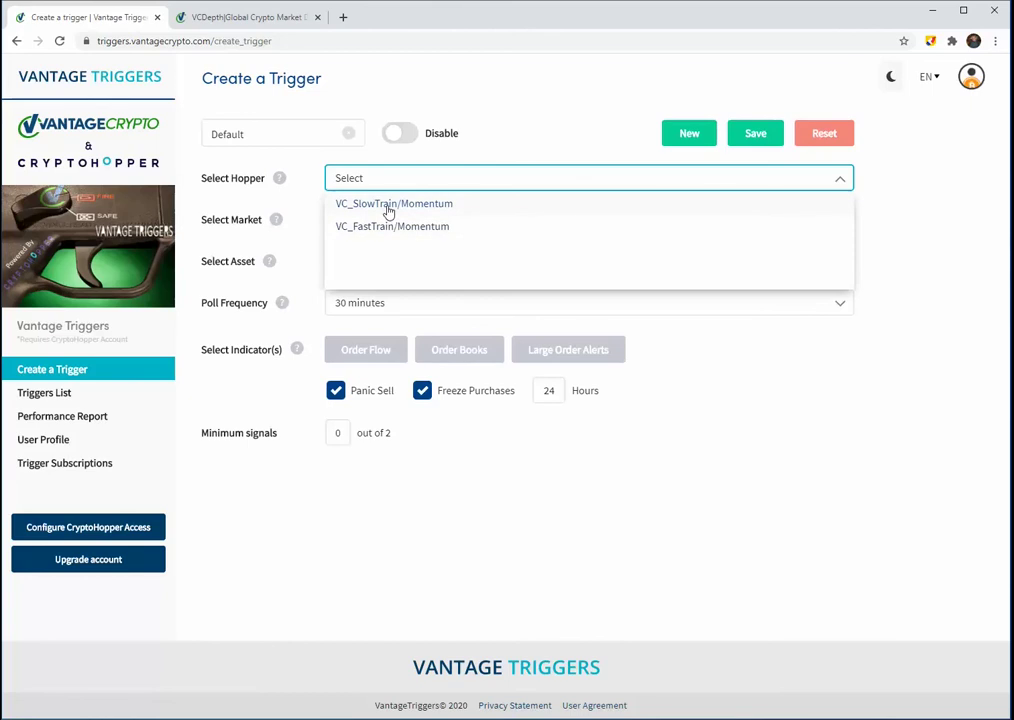
pyautogui.click(388, 205)
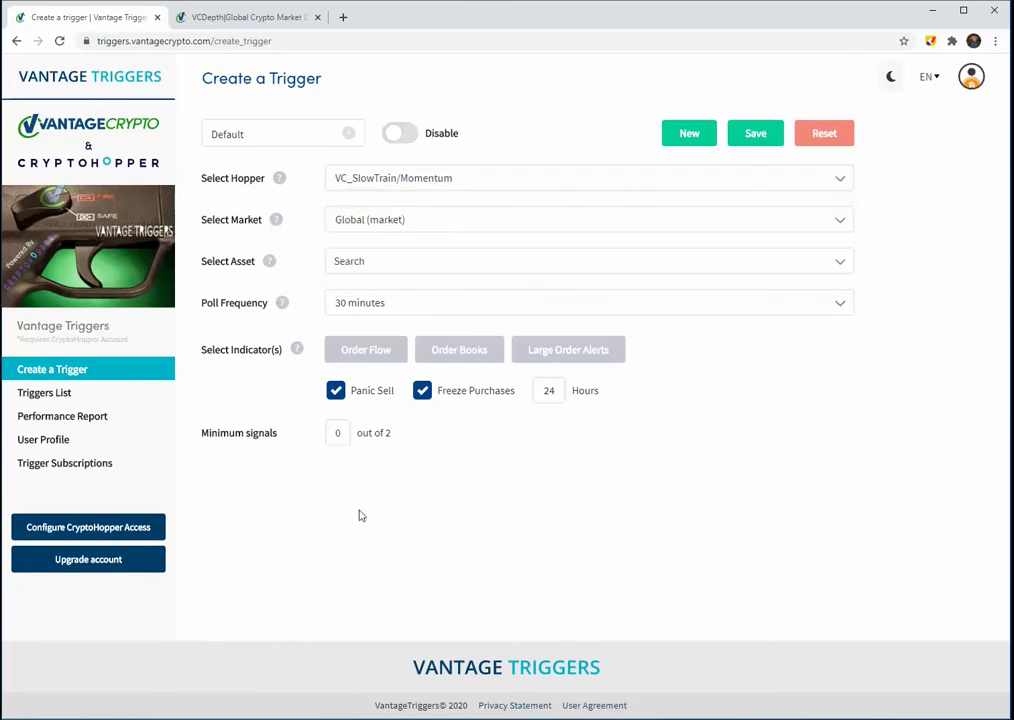
pyautogui.click(108, 561)
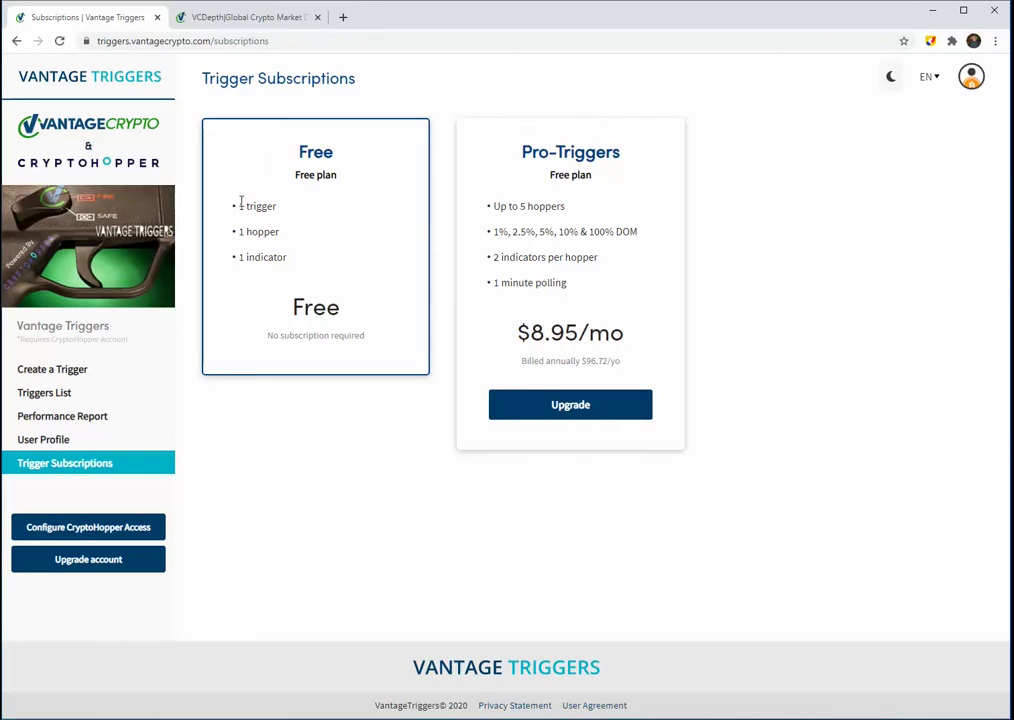
# Review the Free plan and highlight the $8.95/mo Pro-Triggers plan features
pyautogui.moveTo(236, 206); pyautogui.dragTo(315, 278)
pyautogui.click(380, 233)
pyautogui.moveTo(489, 210); pyautogui.dragTo(590, 274)
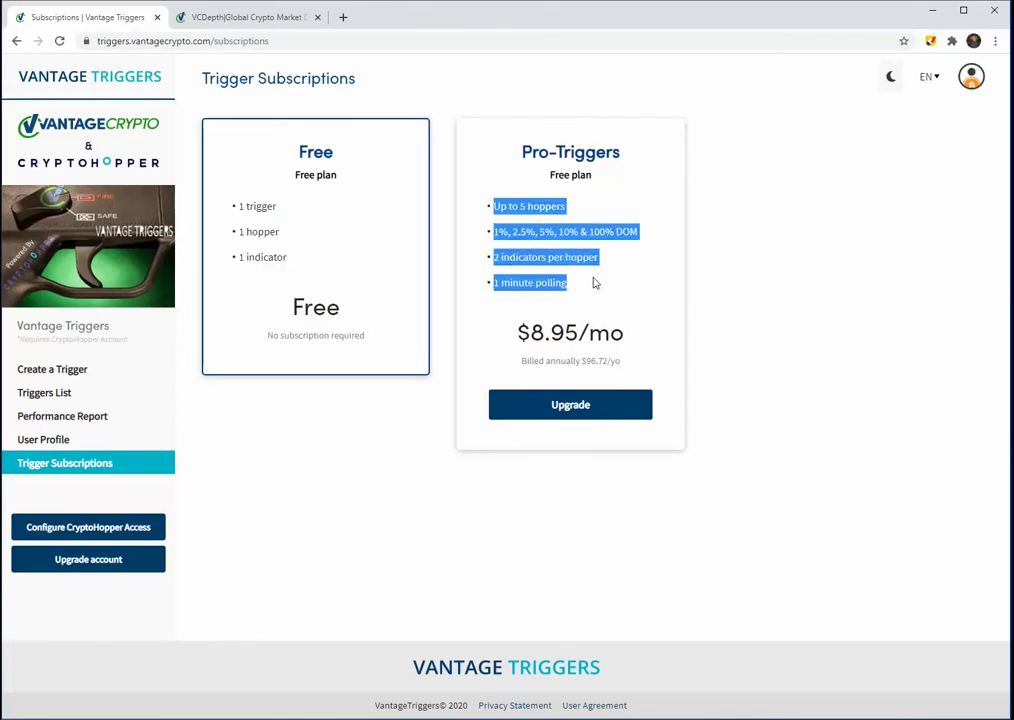
pyautogui.click(767, 324)
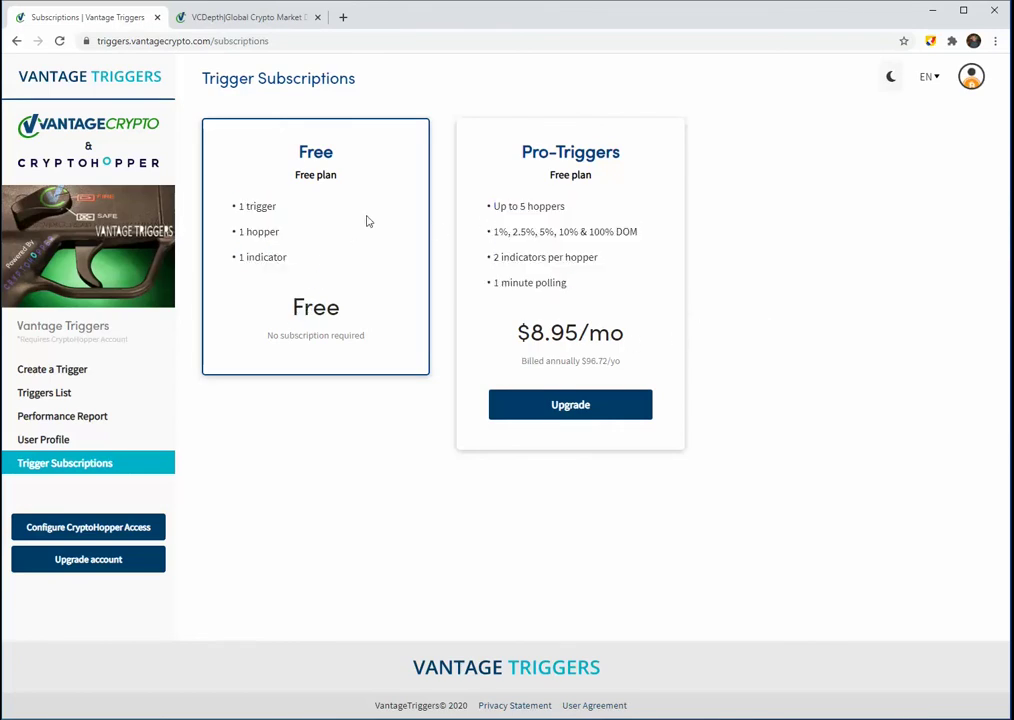